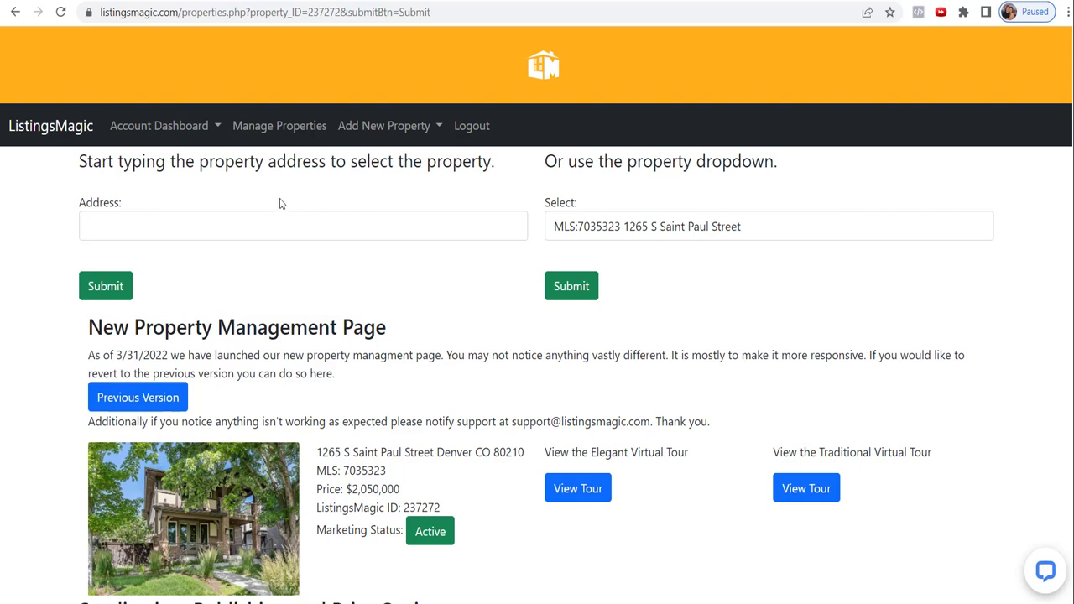
Open the account's marketing defaults page and bring the Elegant Tour settings into reach
click(170, 125)
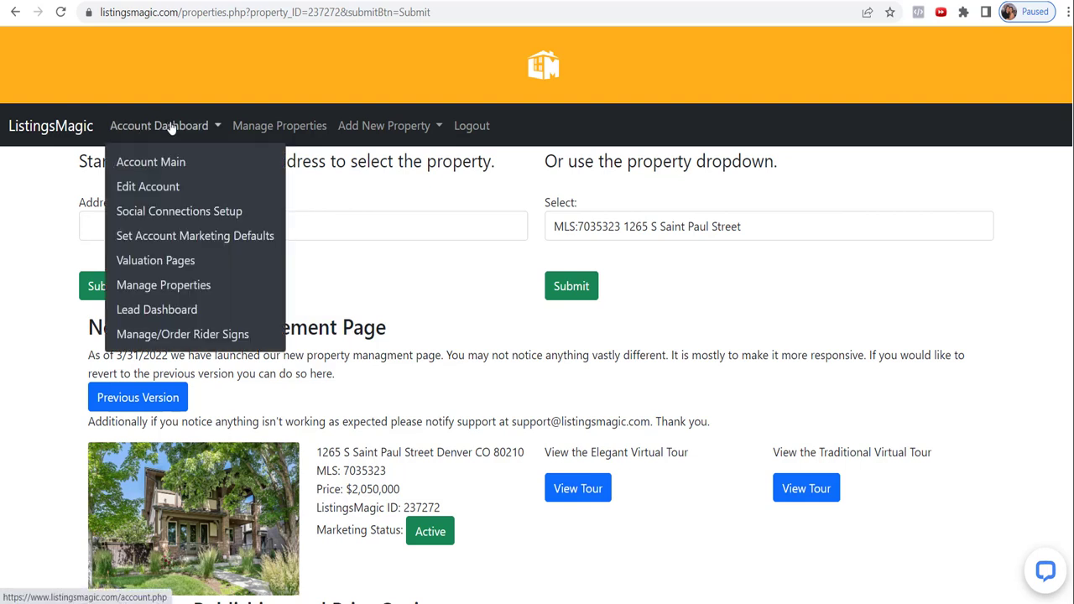
click(227, 236)
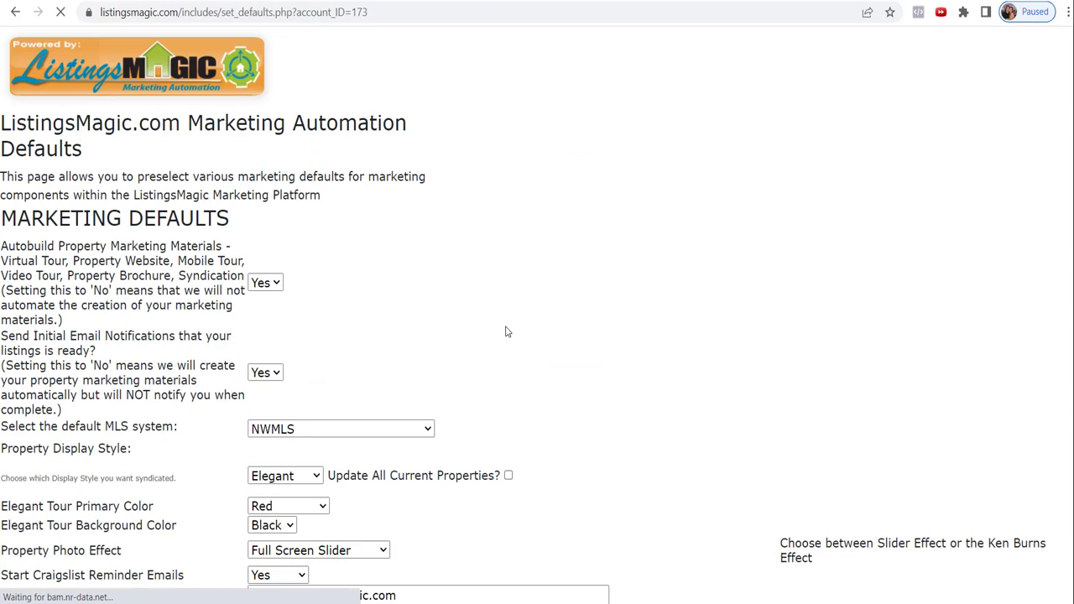
scroll(545, 278, down, 1)
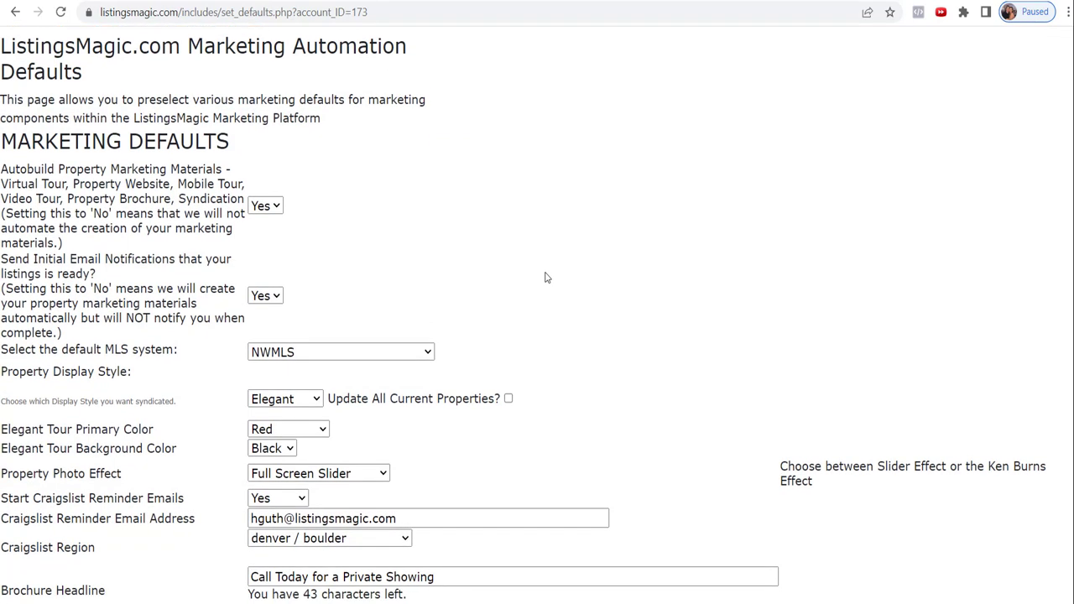
scroll(545, 278, up, 1)
scroll(545, 278, down, 1)
scroll(545, 278, down, 2)
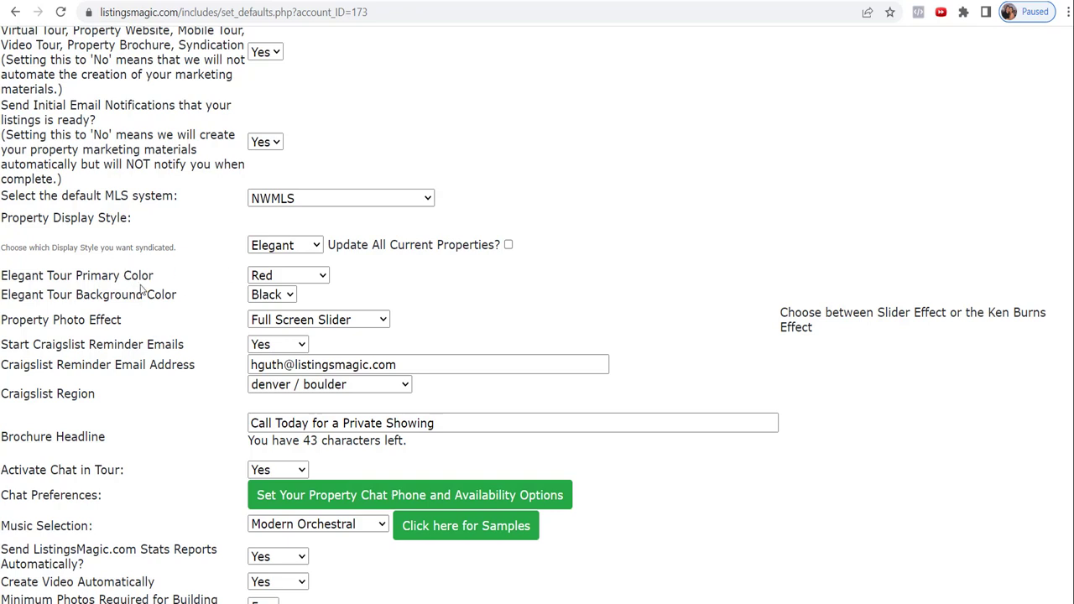
Review the available choices for the default Elegant Tour primary and background colors
click(283, 277)
click(283, 277)
click(268, 296)
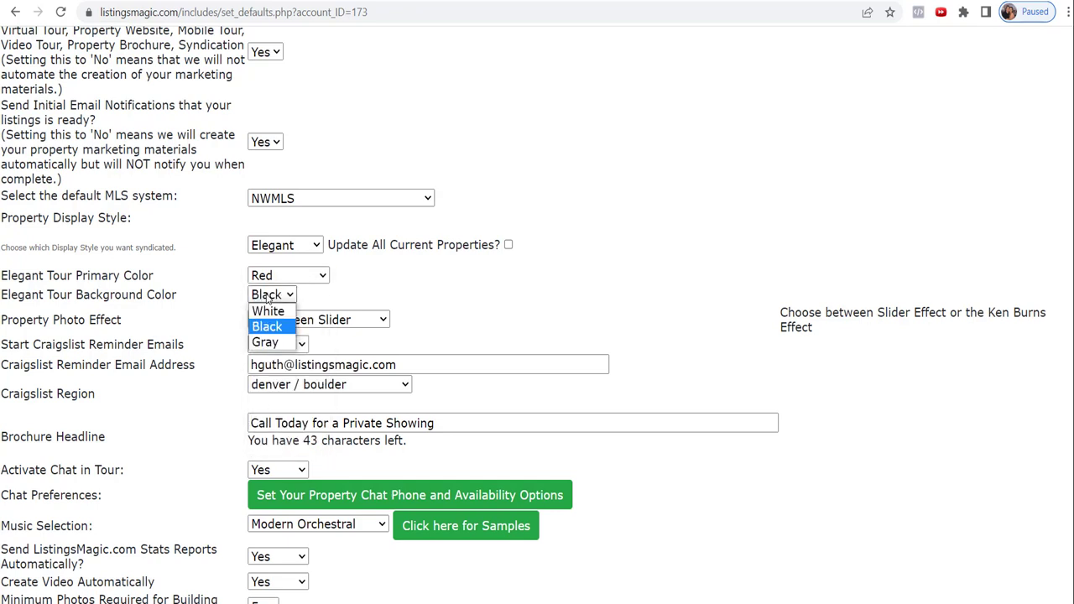
click(267, 297)
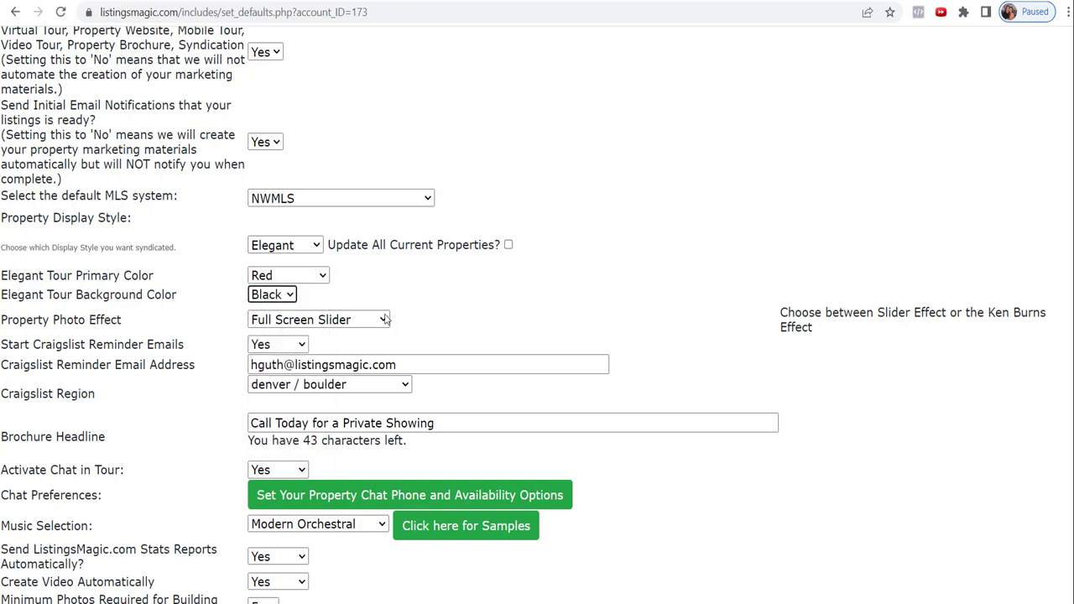
Set the account's default Property Photo Effect to Ken Burns and dismiss the chat notification
click(295, 322)
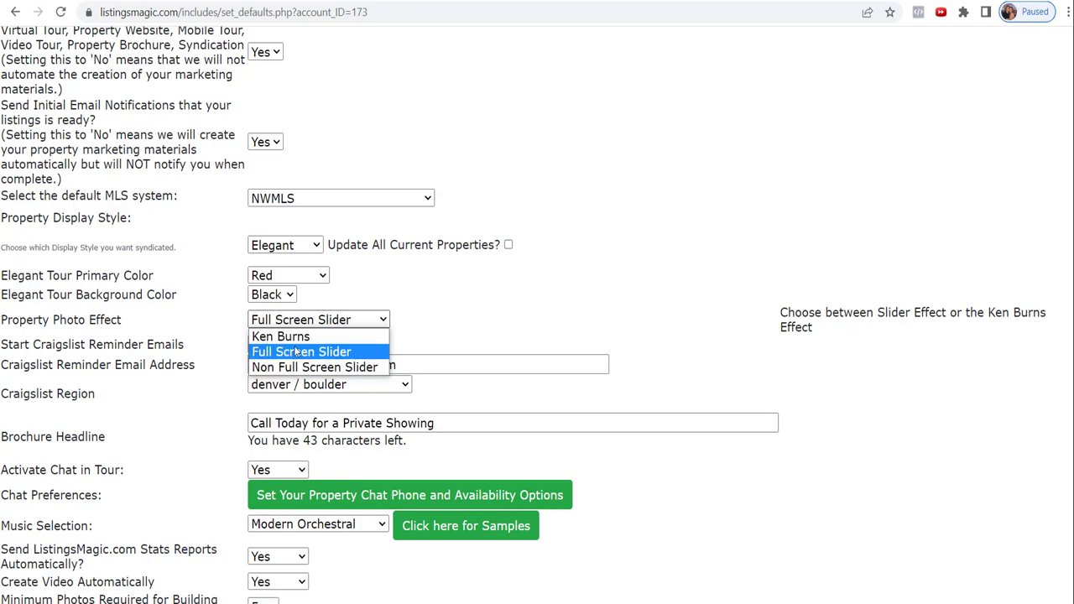
click(296, 340)
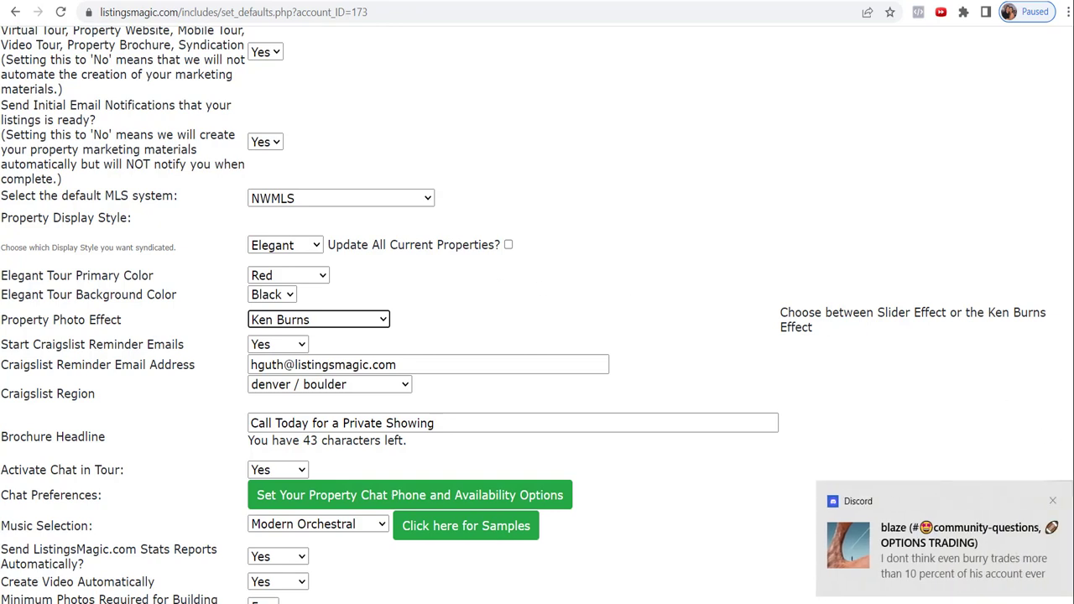
click(1054, 501)
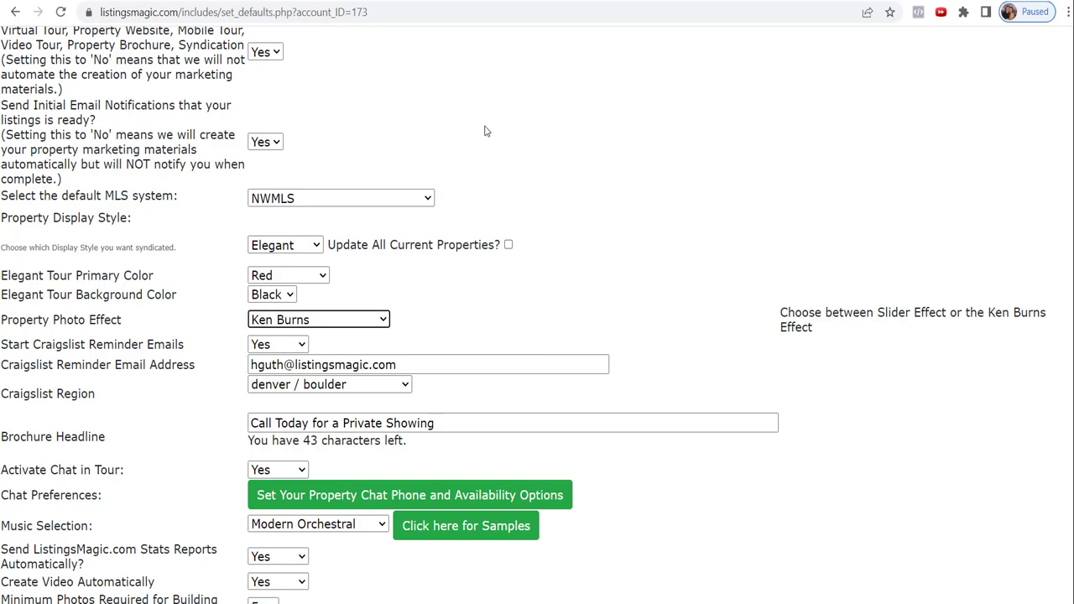
click(316, 45)
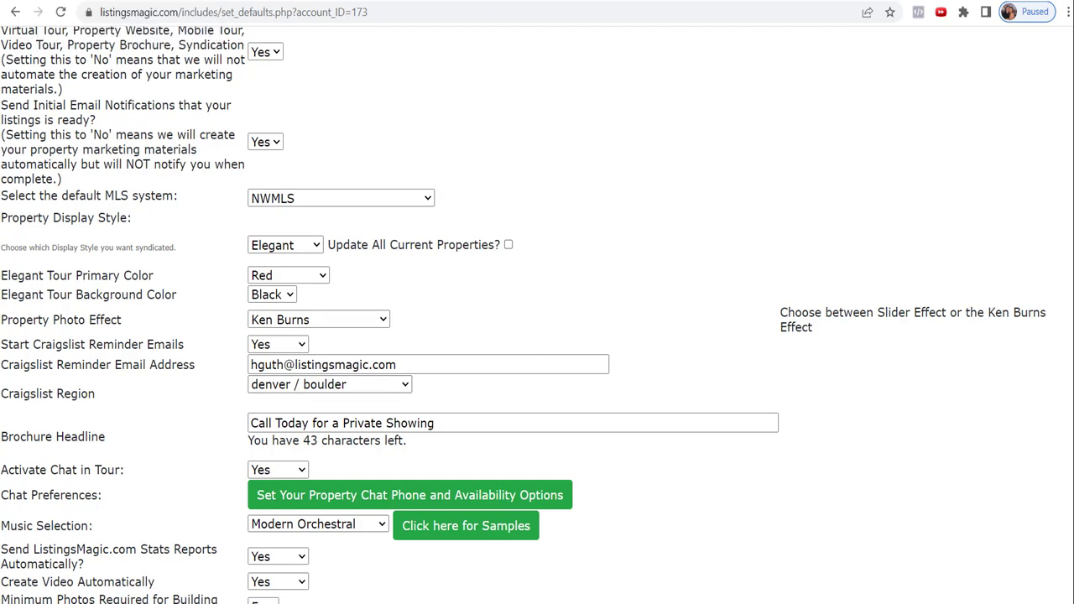
Return to the property management page, close the open dialog and load the property selected in the dropdown
click(126, 1)
click(947, 73)
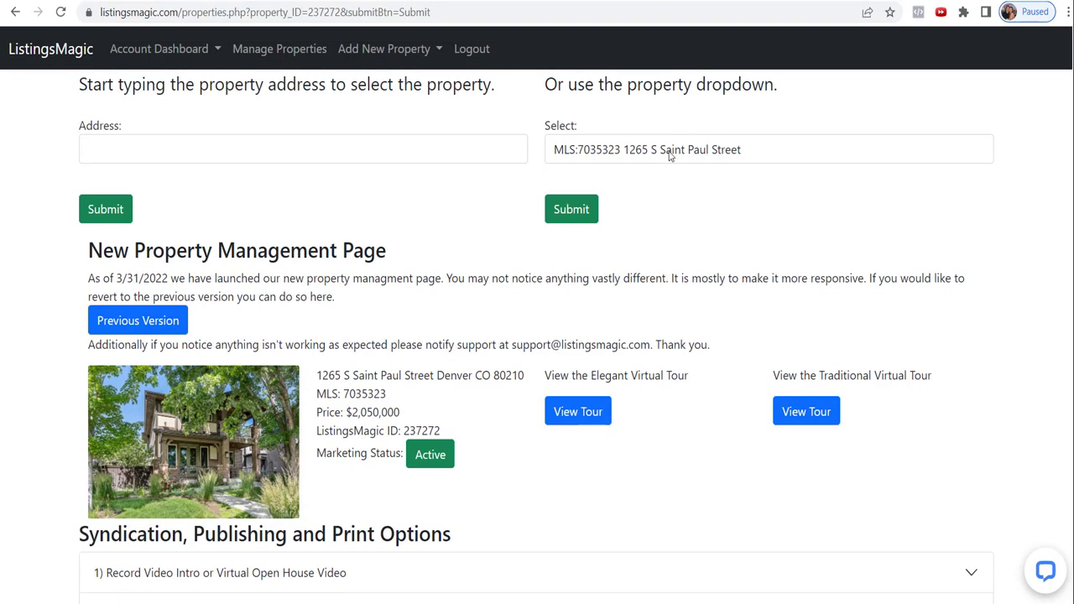
click(571, 210)
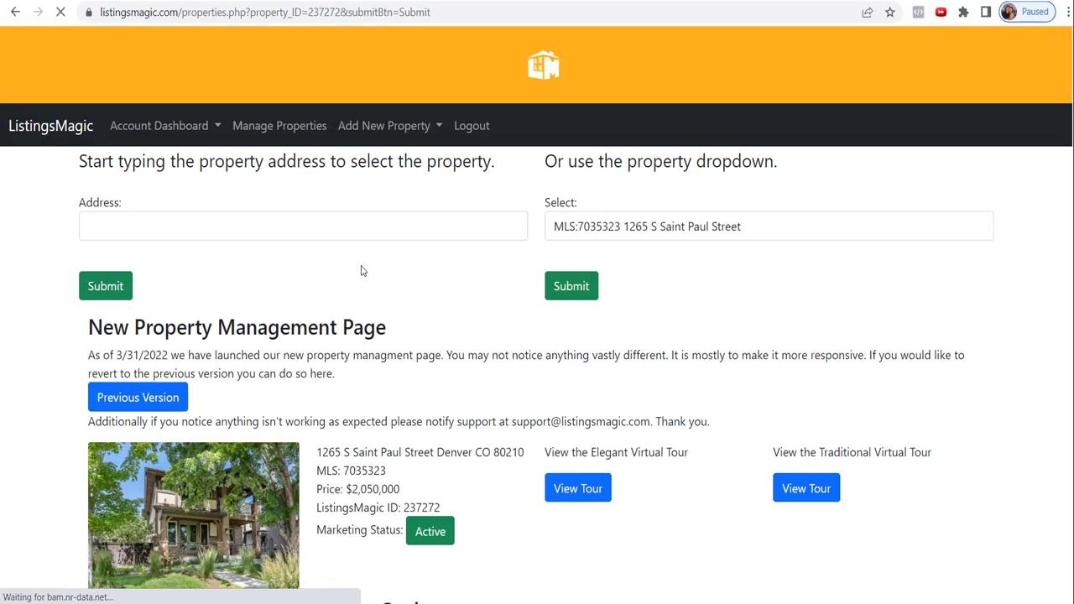
Expand the Edit Property and Marketing Details options and open the property's marketing details for editing
scroll(499, 285, down, 3)
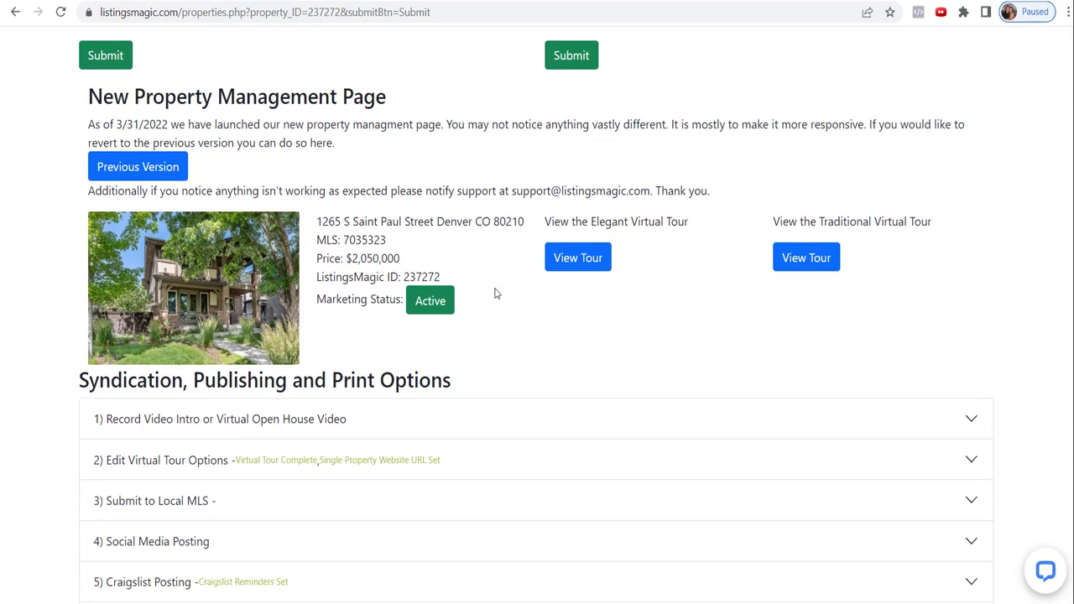
scroll(338, 355, down, 5)
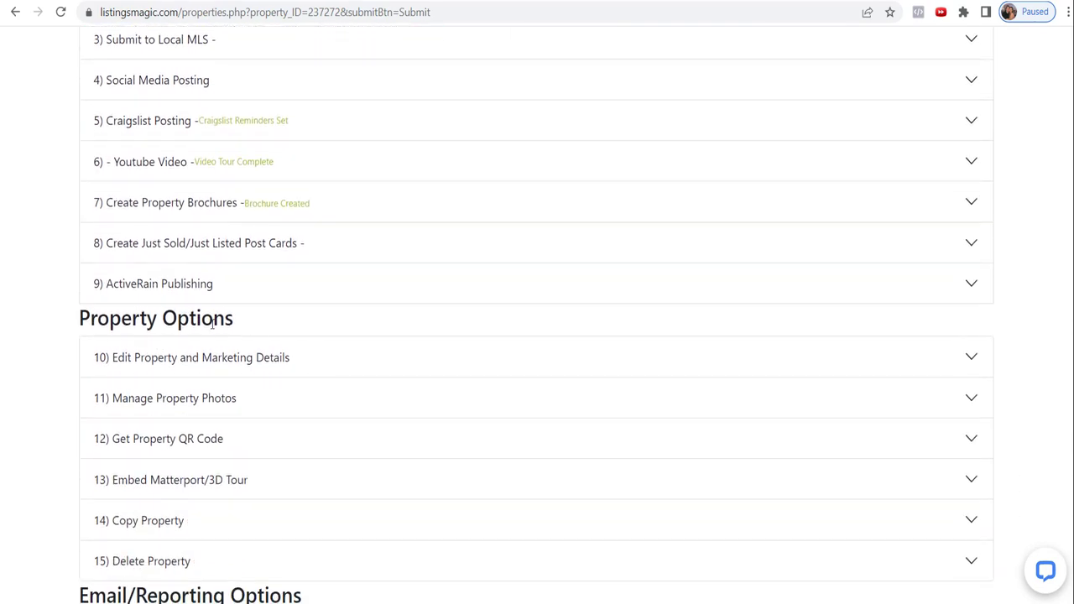
click(163, 359)
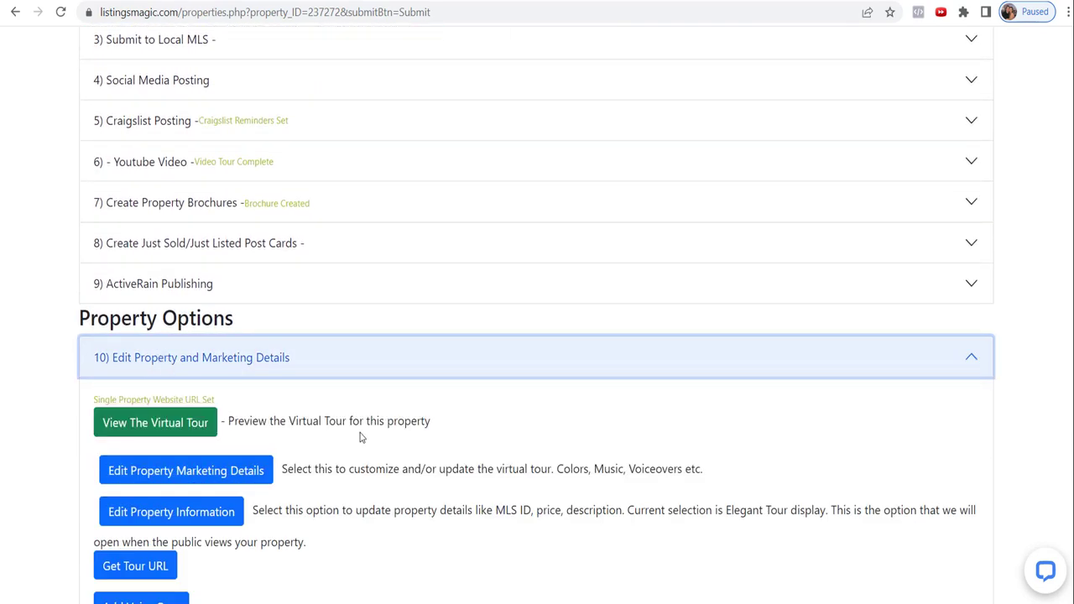
click(195, 478)
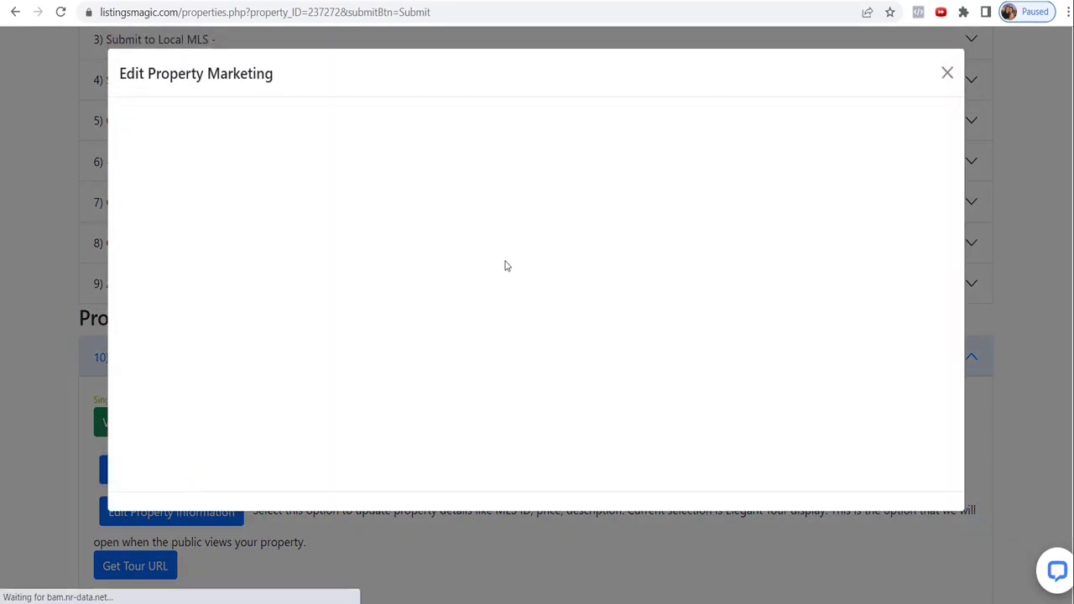
Close the marketing details dialog and open the property's Elegant virtual tour
click(27, 130)
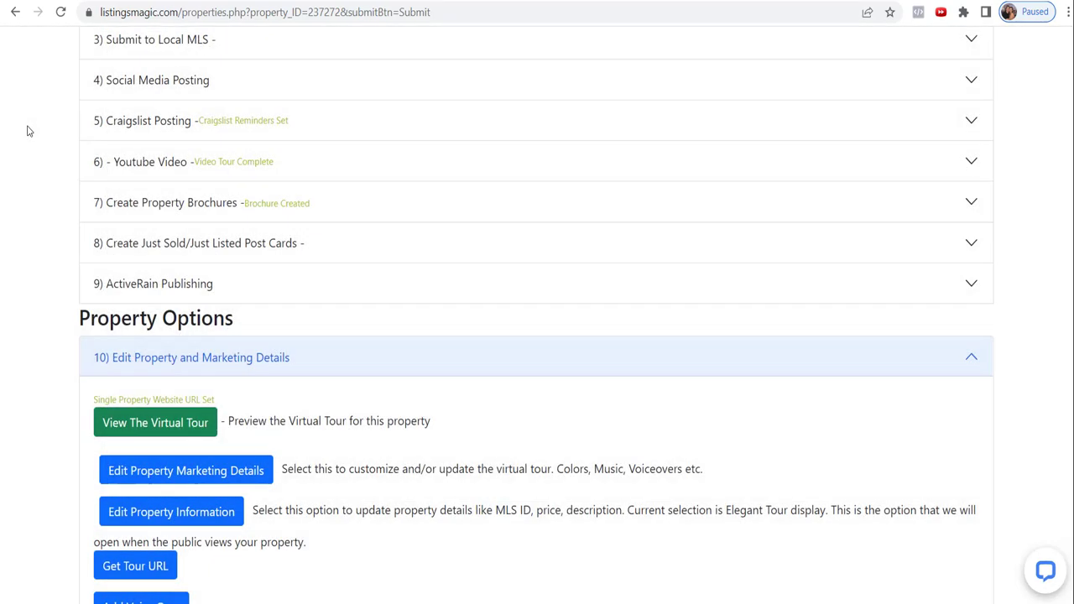
scroll(240, 192, up, 5)
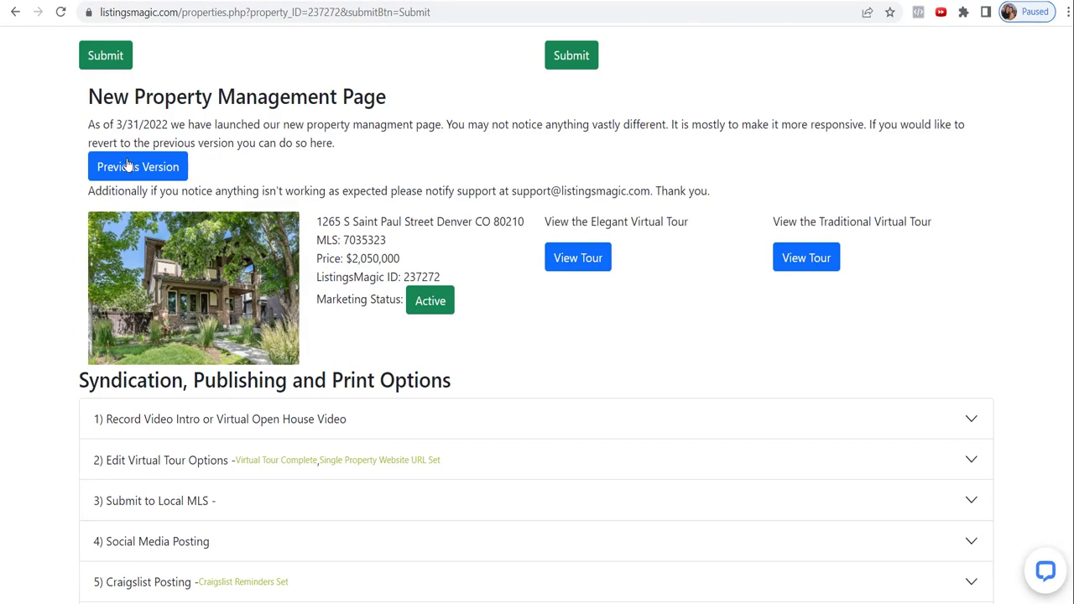
scroll(522, 152, up, 2)
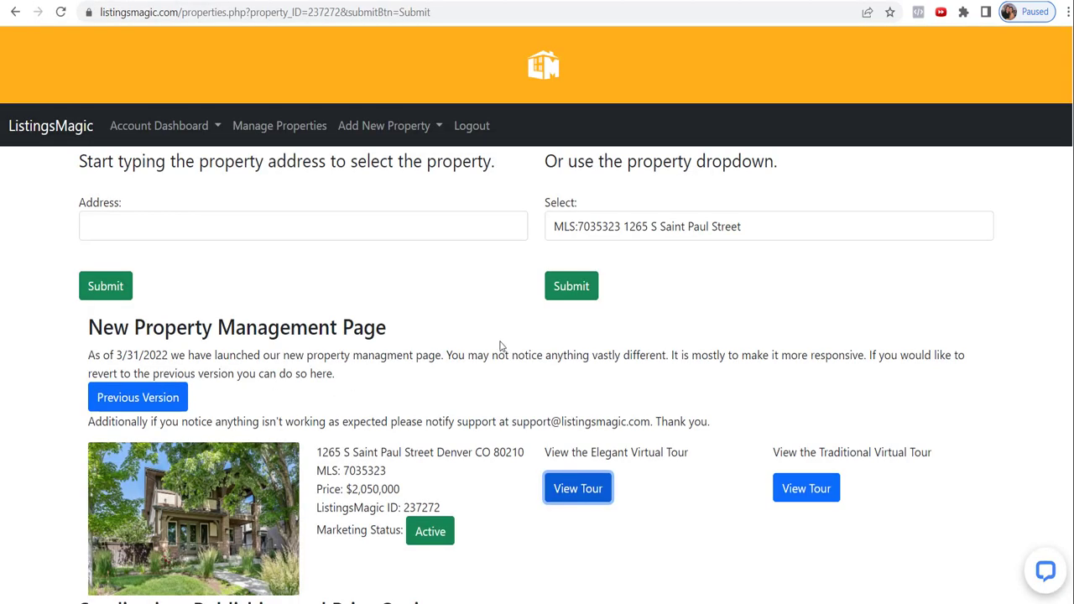
Reopen the property's marketing details editor, dismiss the mail notification and check the Property Photo Effect choices
scroll(525, 333, down, 4)
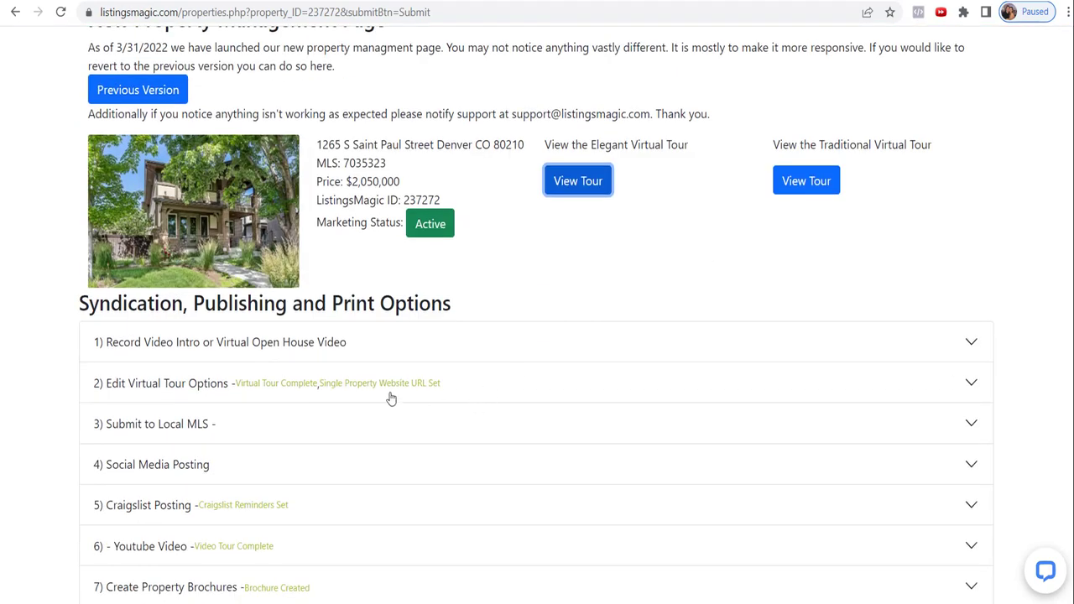
scroll(391, 398, down, 5)
click(167, 401)
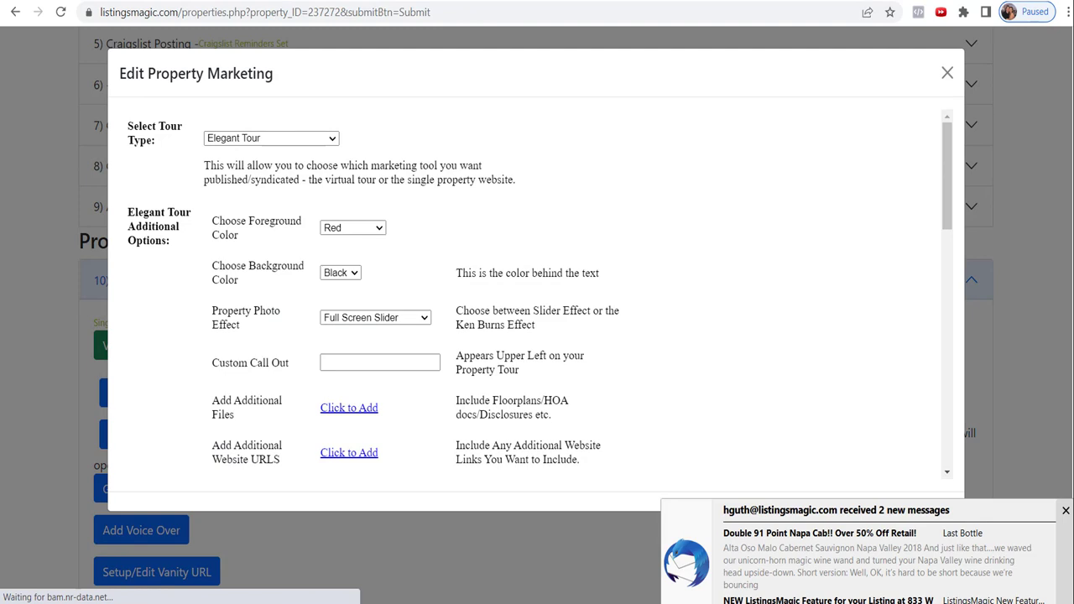
click(1066, 511)
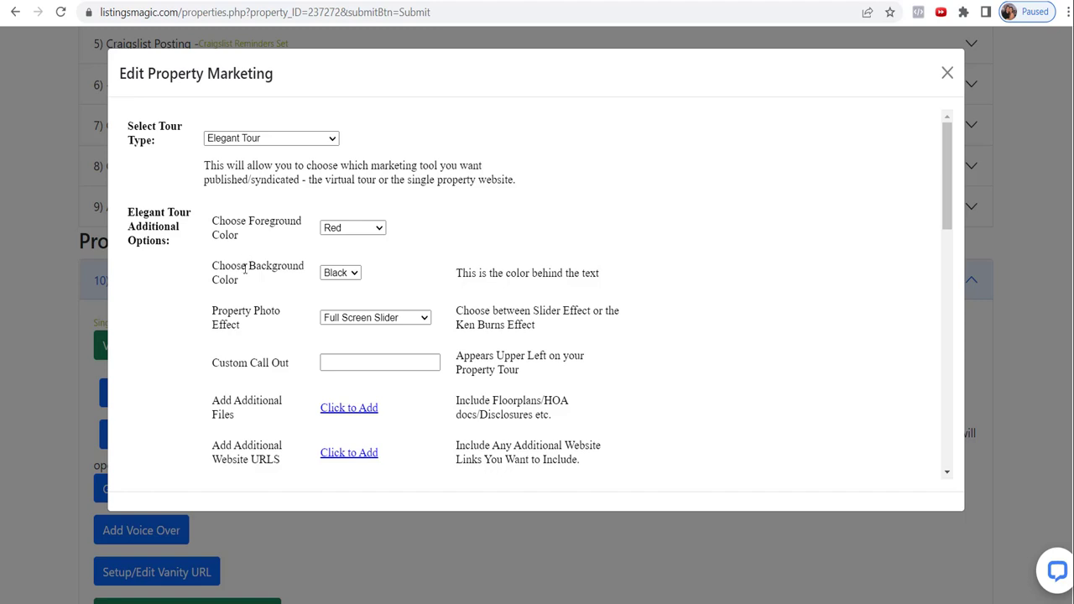
click(383, 323)
click(383, 322)
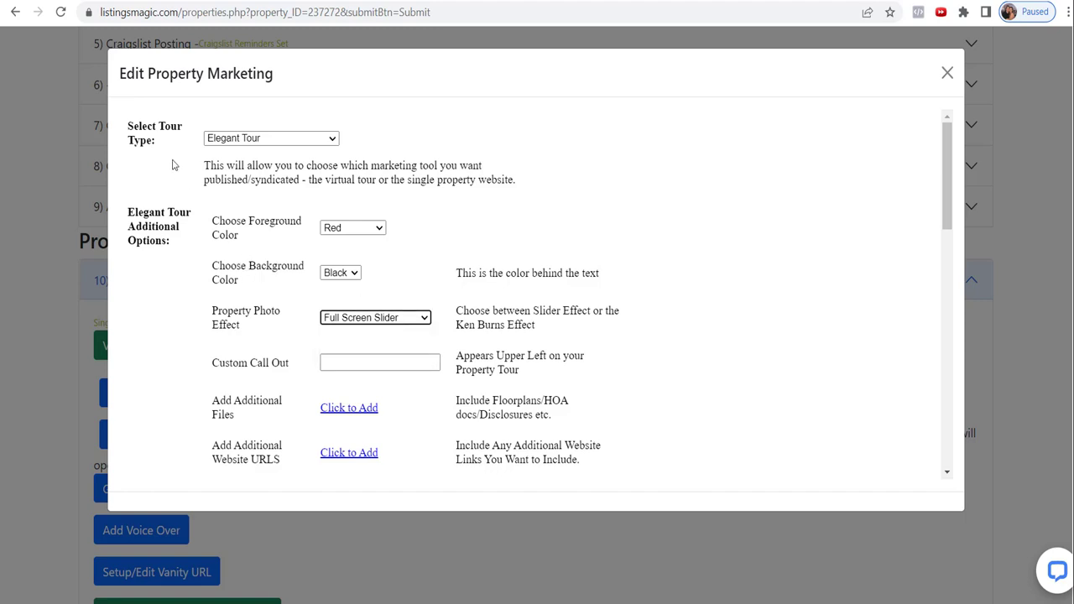
Switch to the Elegant virtual tour, mute its music and examine the overview, video, photo gallery and additional resources
click(74, 2)
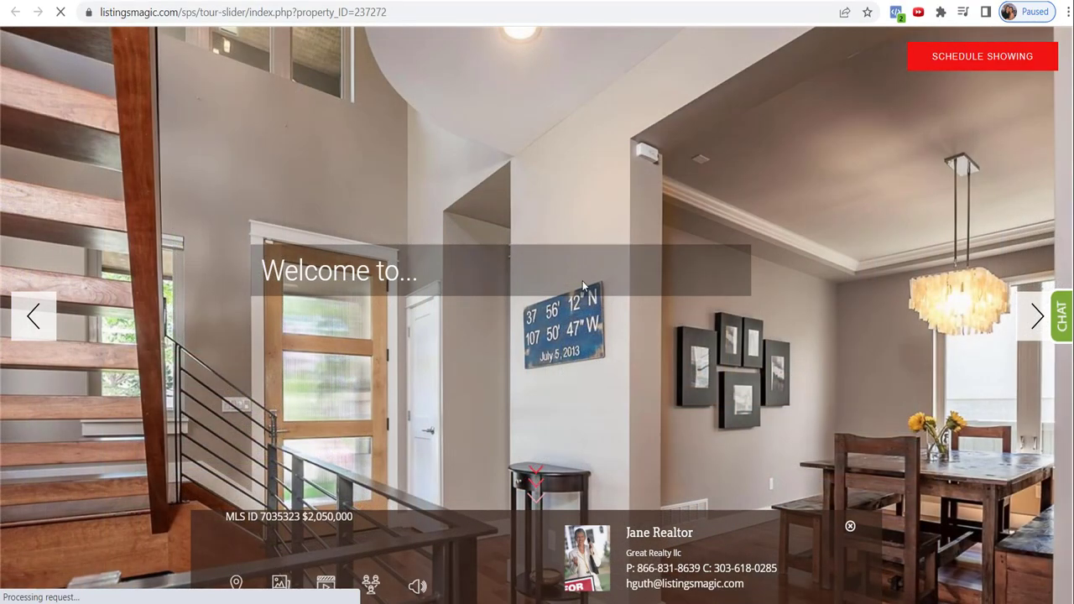
click(418, 587)
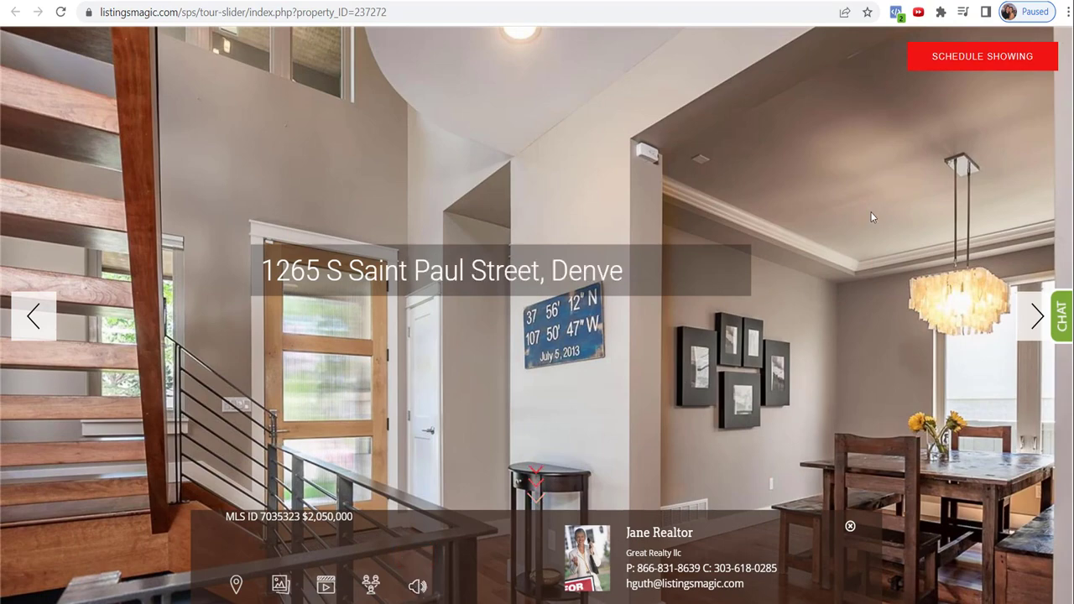
scroll(691, 166, down, 4)
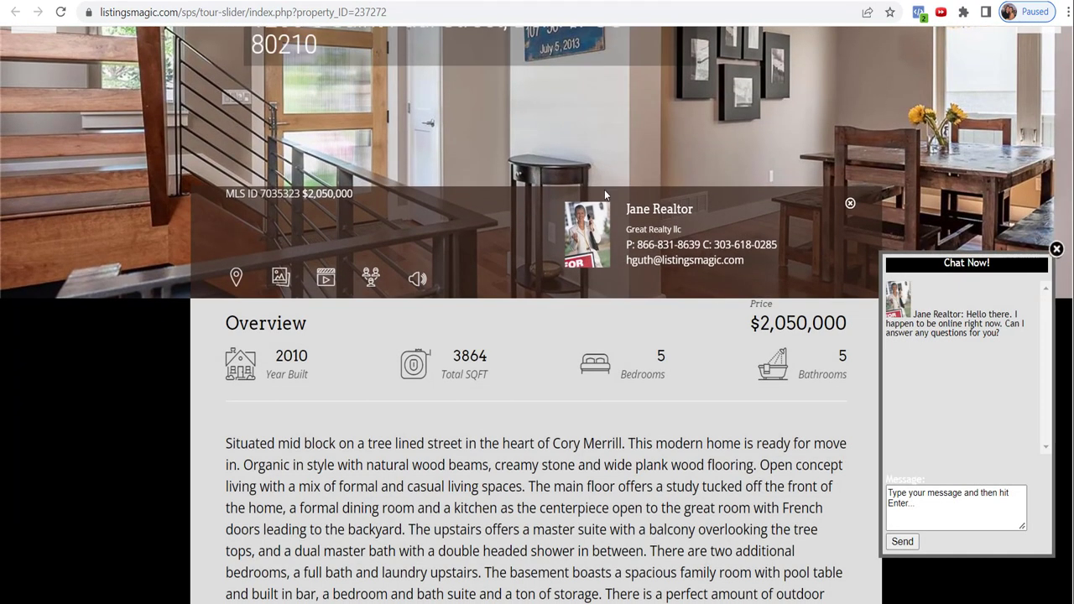
scroll(91, 445, down, 6)
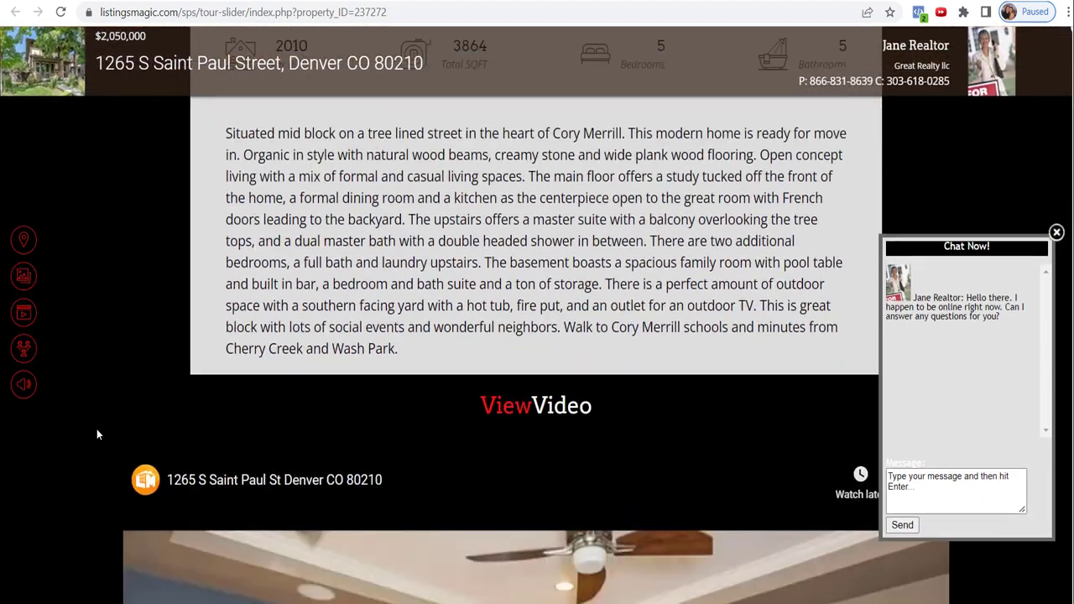
scroll(98, 403, down, 3)
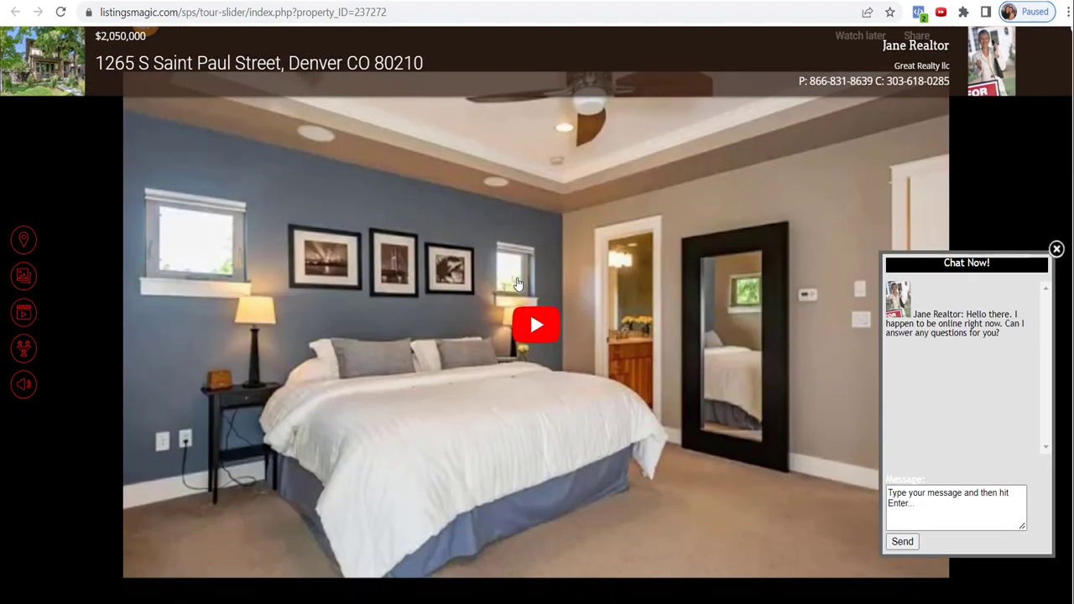
scroll(518, 284, up, 5)
scroll(48, 424, down, 3)
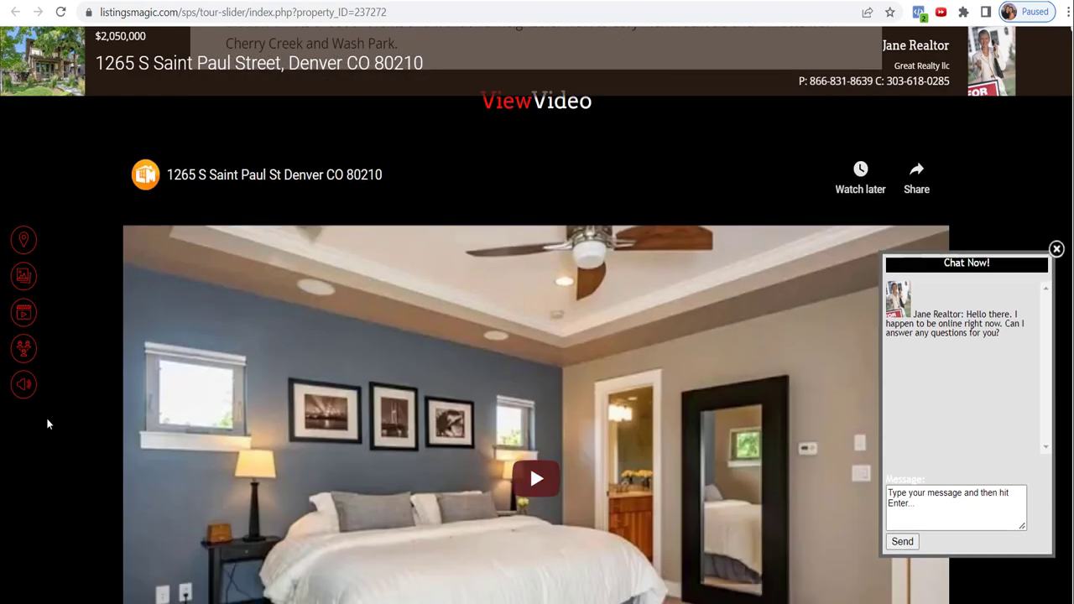
scroll(65, 493, down, 8)
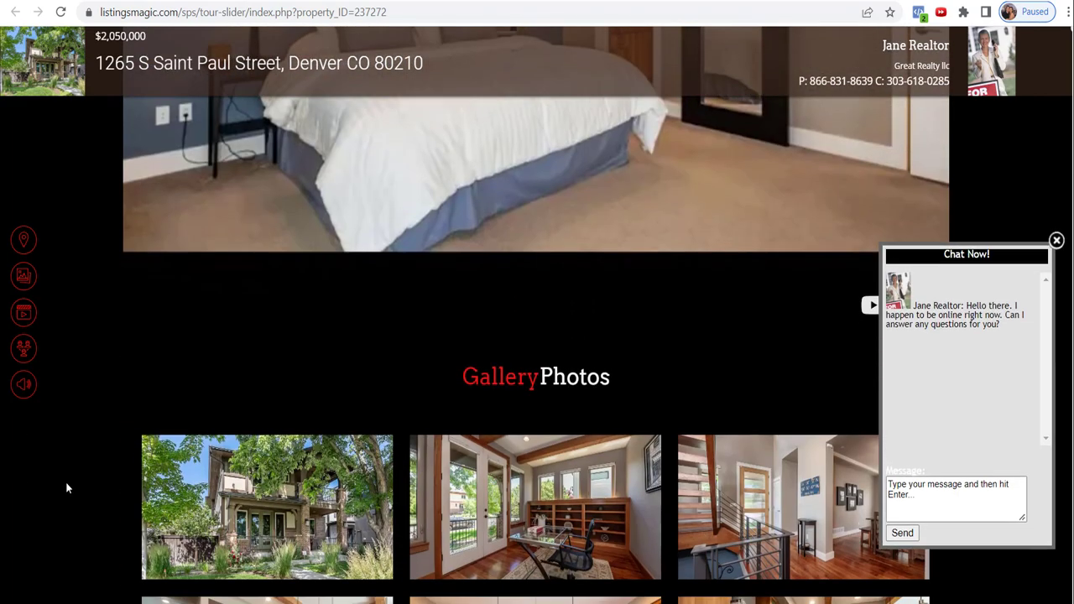
scroll(67, 488, down, 5)
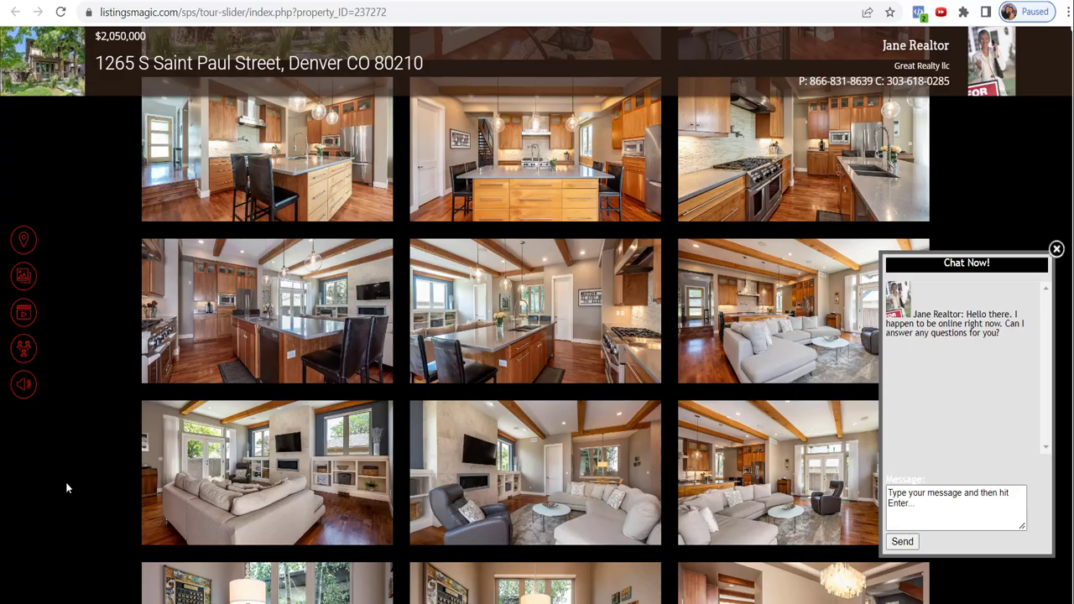
scroll(68, 487, down, 13)
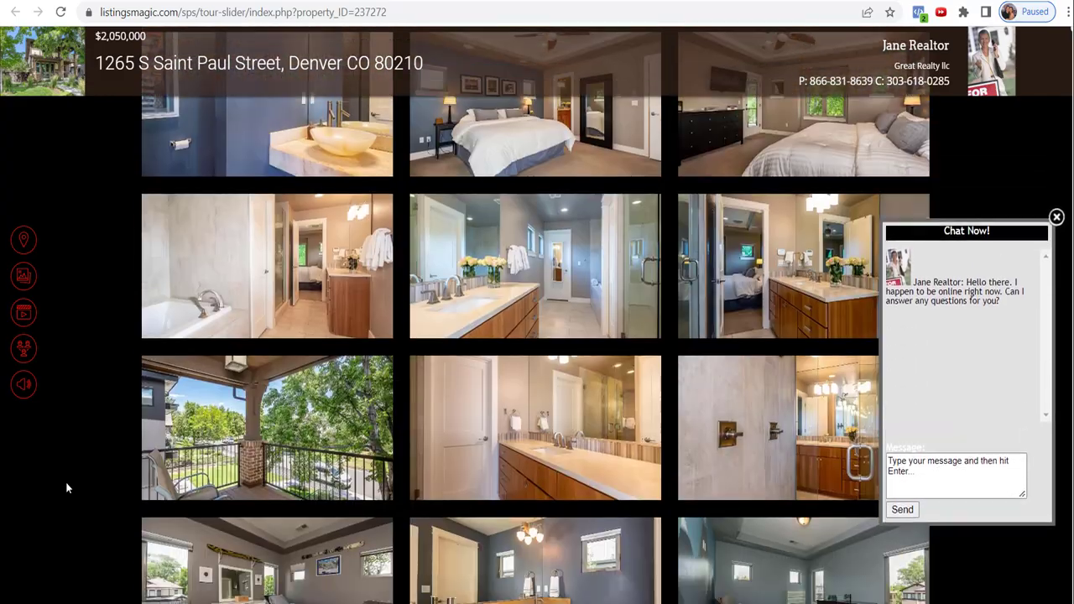
scroll(67, 488, down, 9)
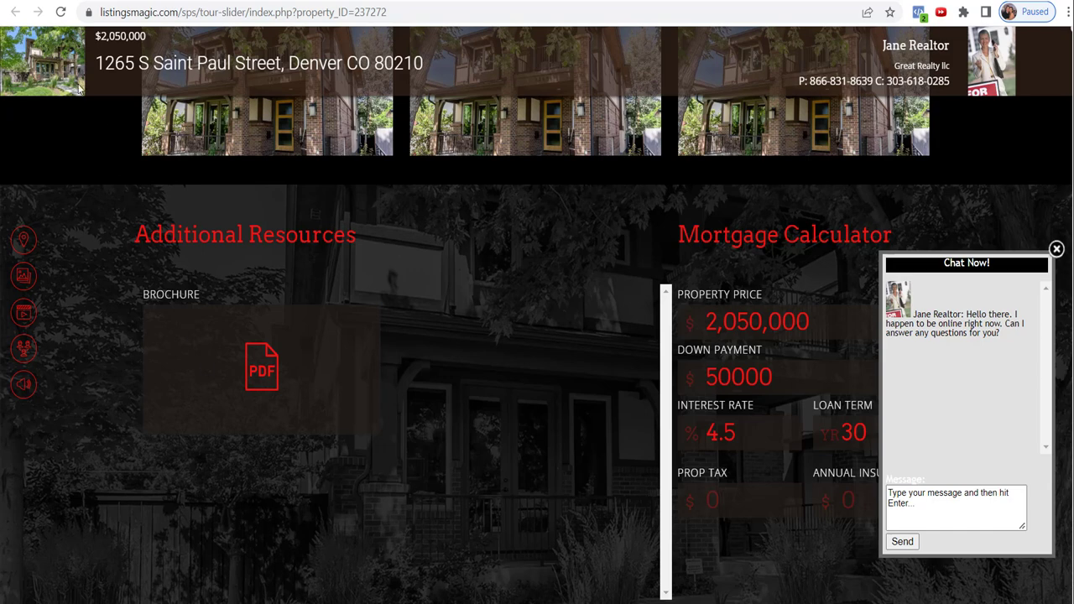
In the property's marketing details editor, set the foreground color to Green, background color to White and photo effect to Ken Burns
click(51, 1)
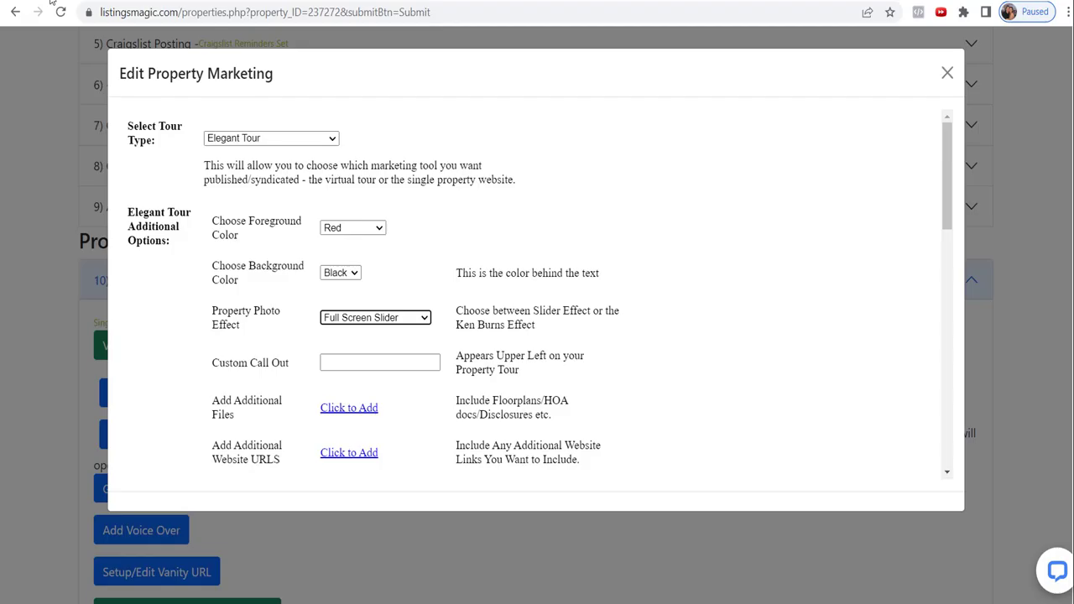
click(346, 228)
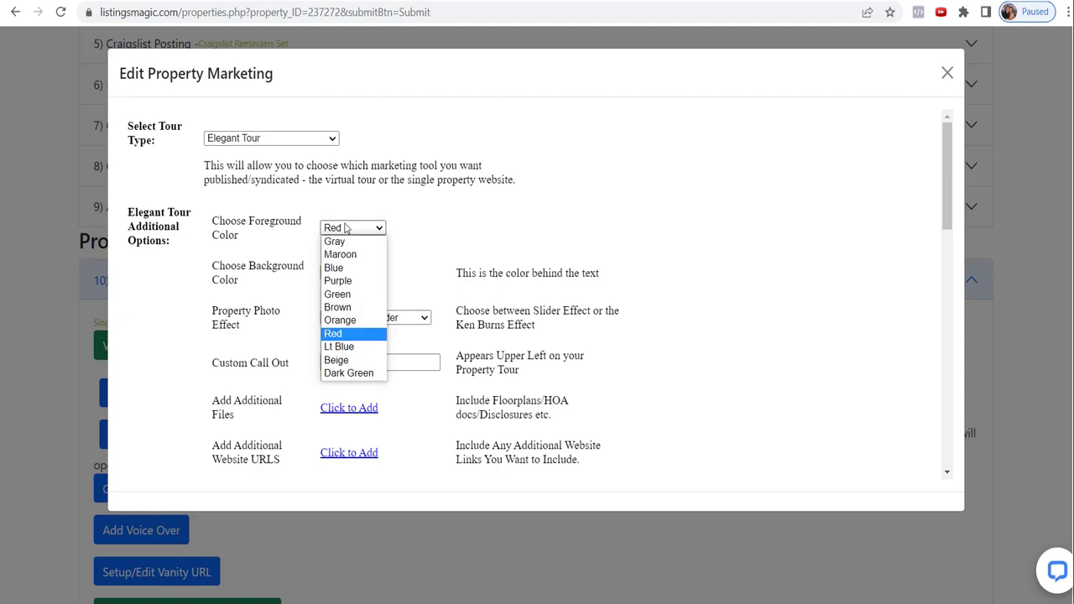
click(340, 294)
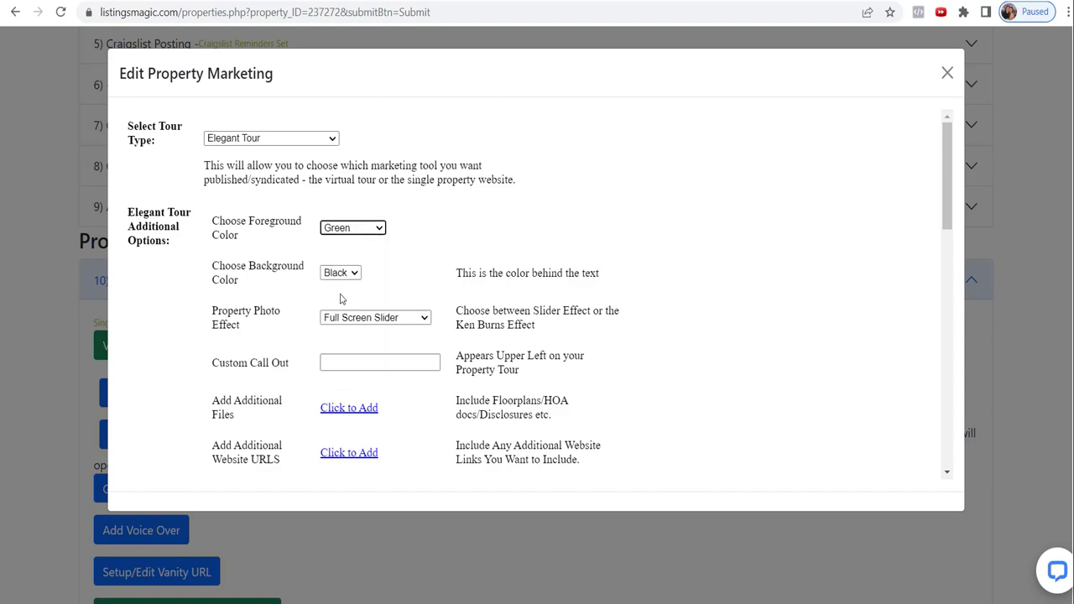
click(340, 273)
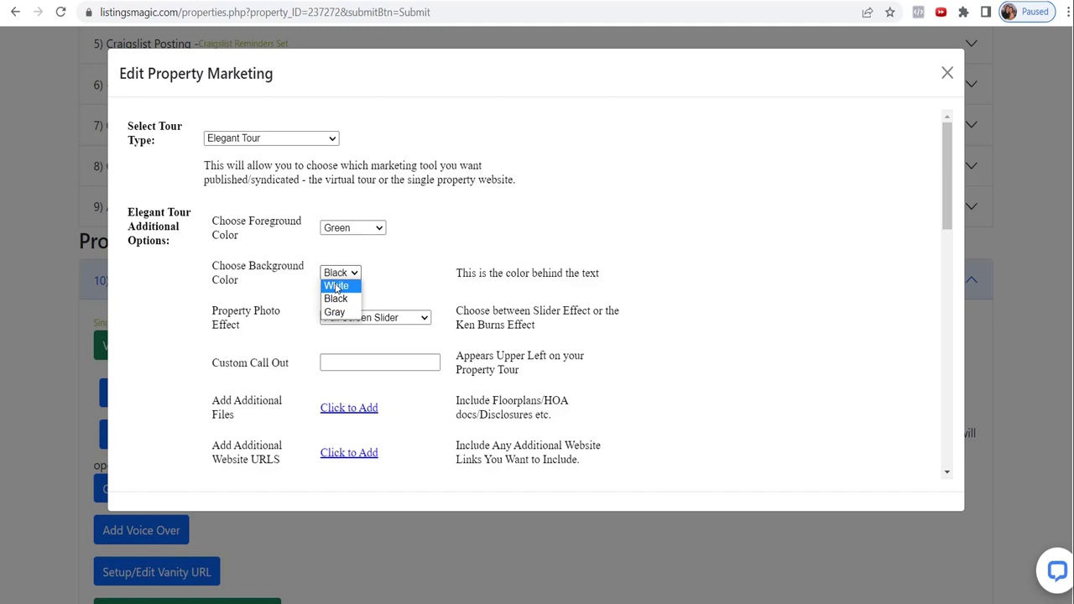
click(338, 288)
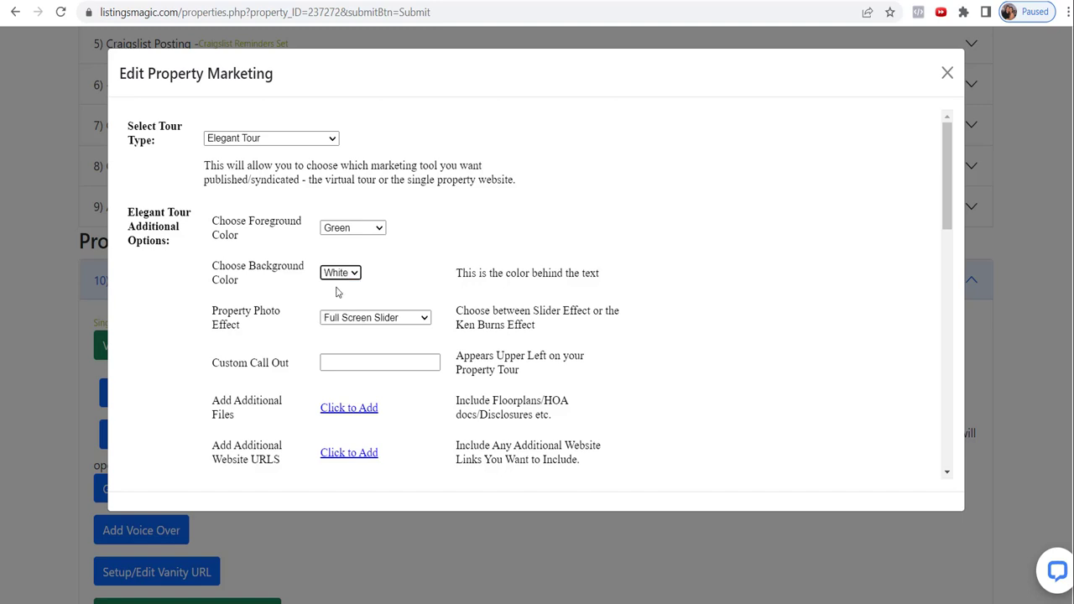
click(426, 326)
click(366, 331)
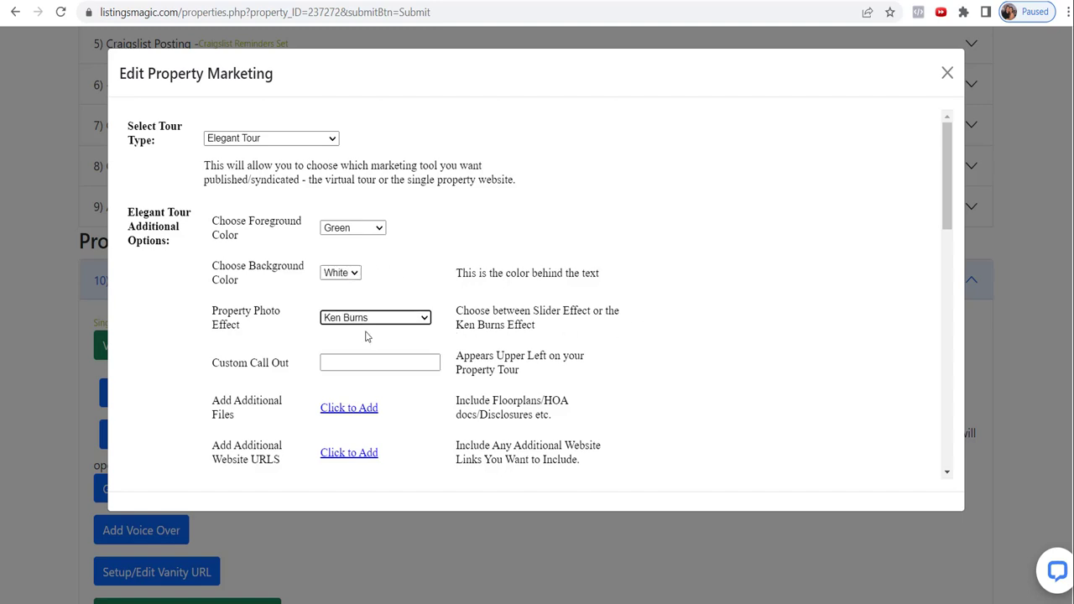
Switch to the Elegant virtual tour, close its chat box and examine the full-screen photo slider and the gallery photos
click(74, 4)
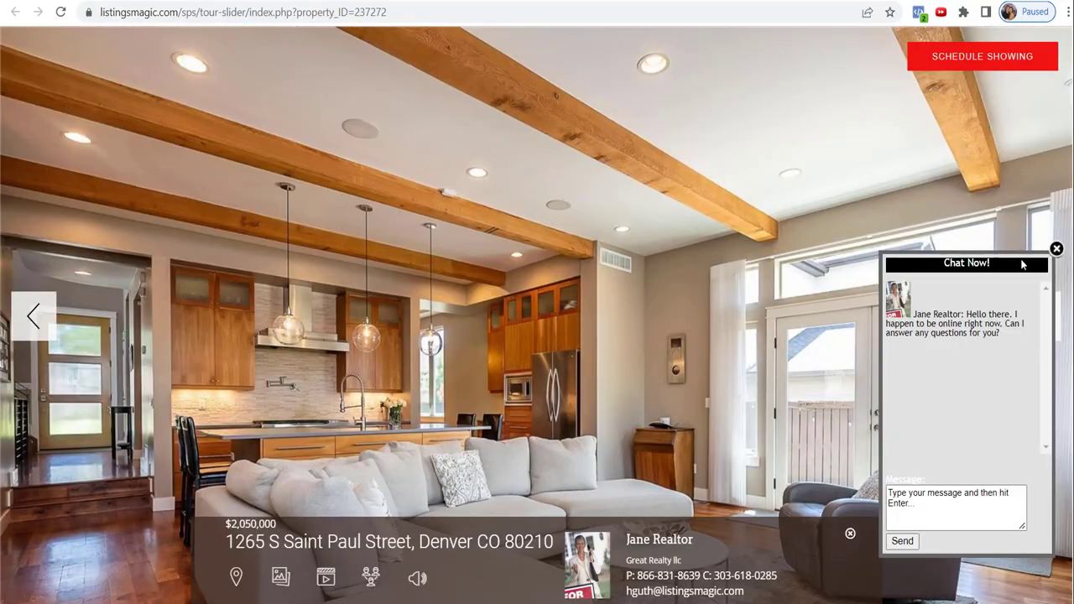
click(1057, 249)
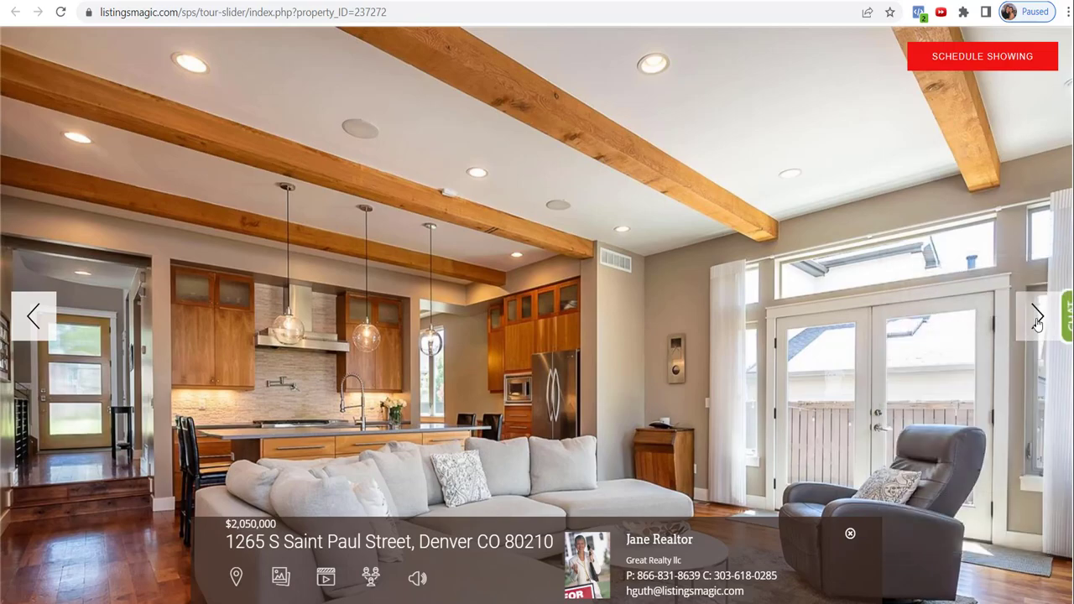
click(1038, 318)
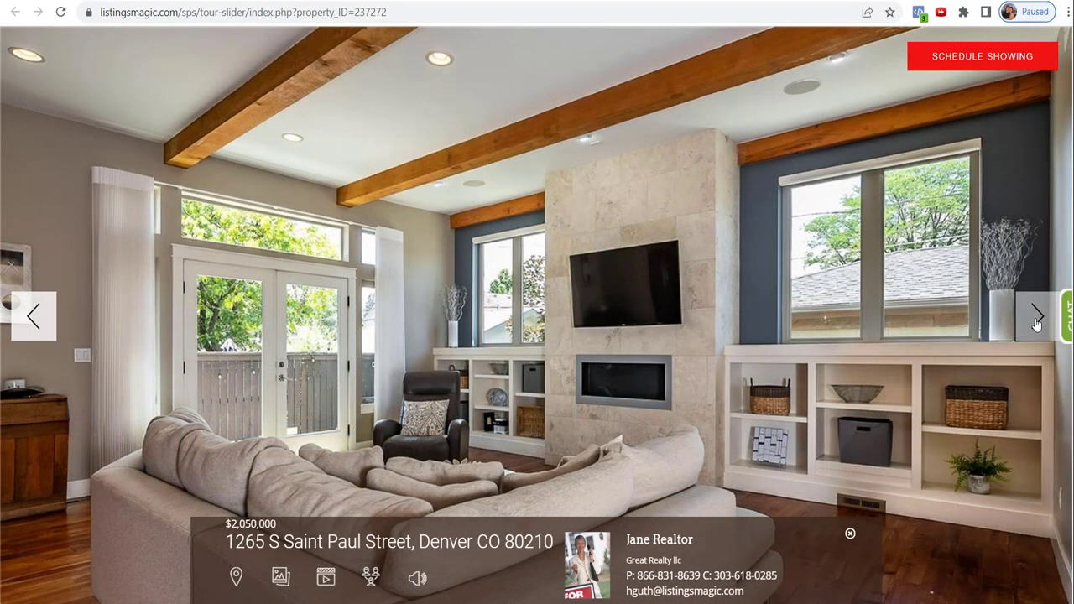
click(1037, 317)
click(1038, 319)
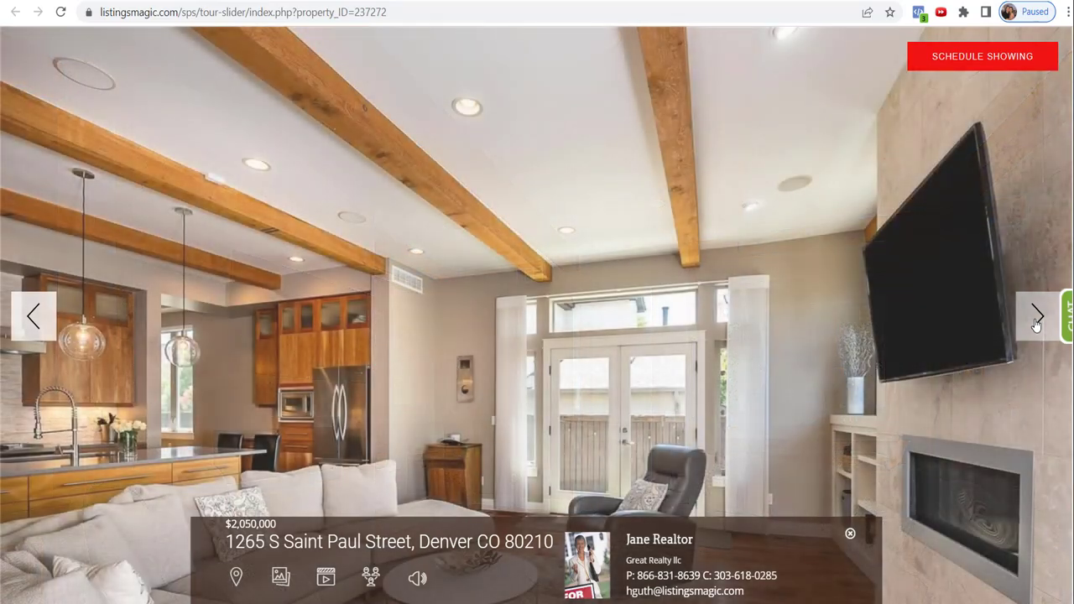
click(1037, 319)
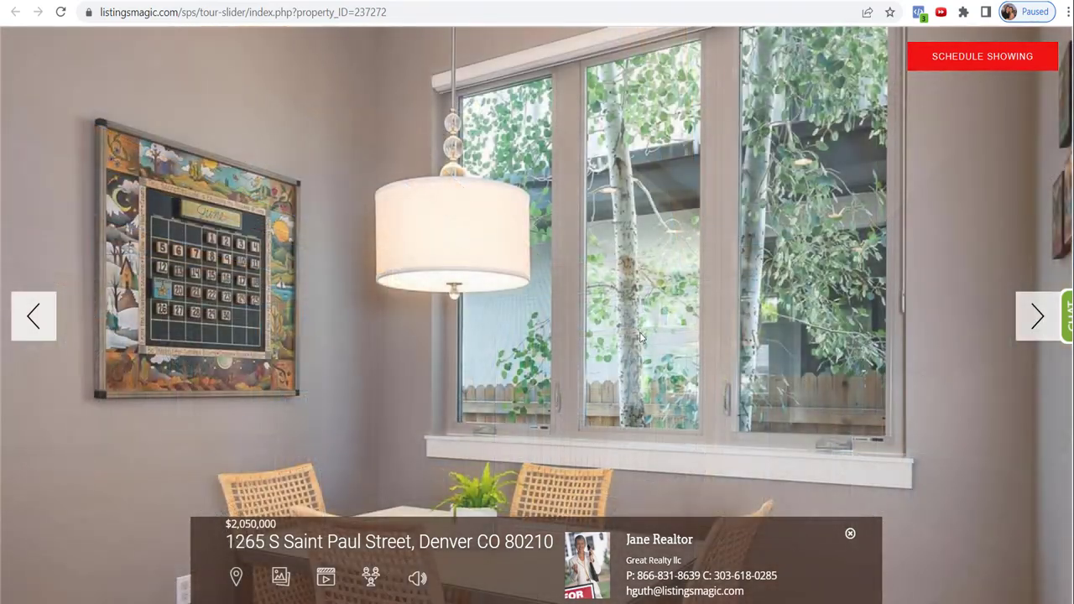
click(33, 315)
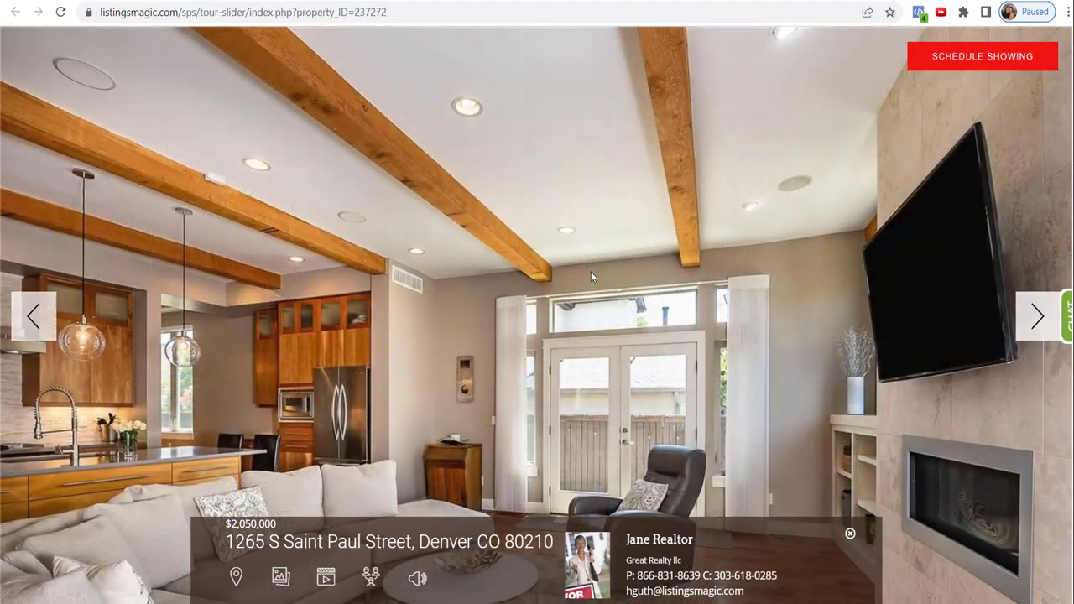
scroll(1027, 340, down, 15)
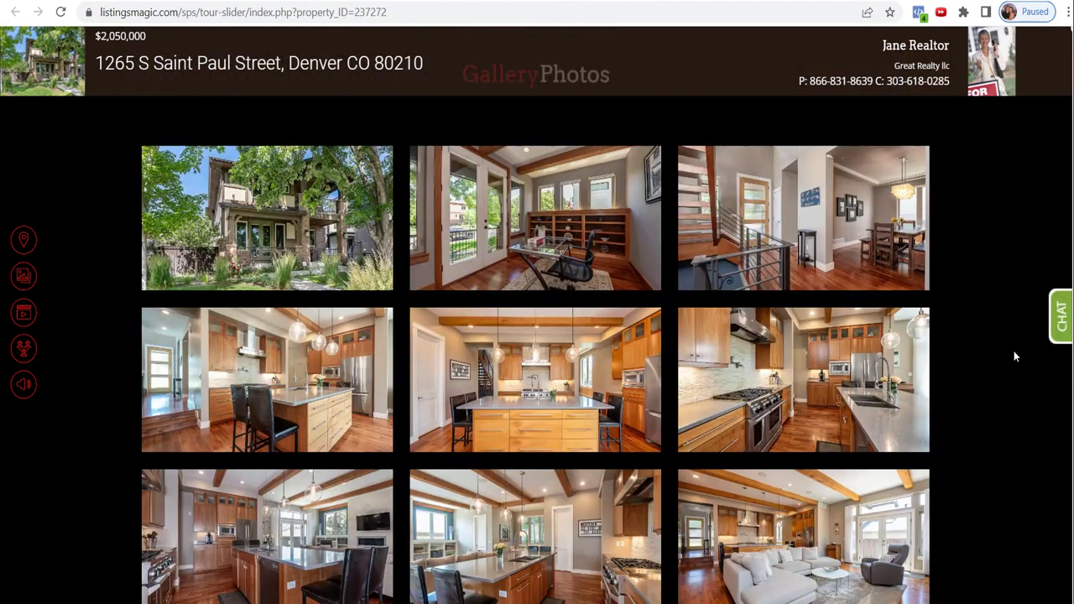
Return to the marketing details editor and set the Custom Call Out to "Beach Property!"
click(51, 2)
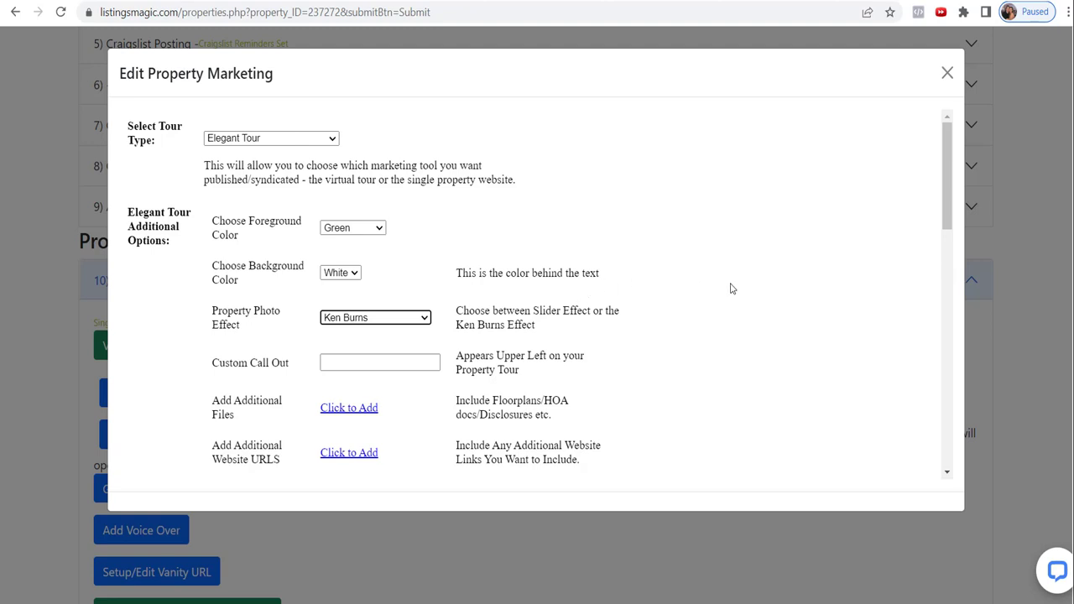
scroll(731, 289, down, 2)
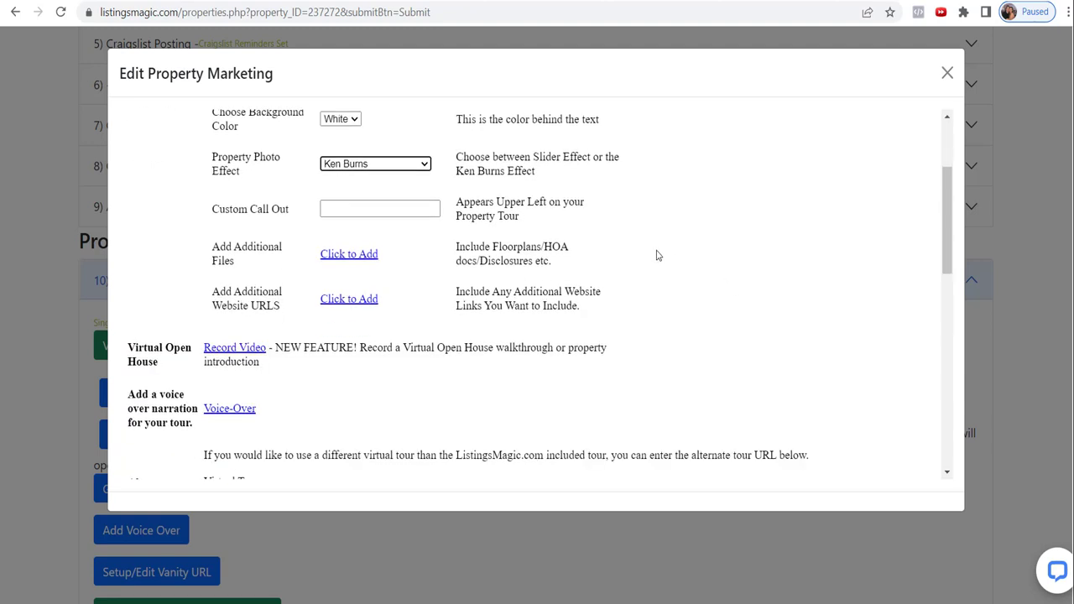
click(383, 208)
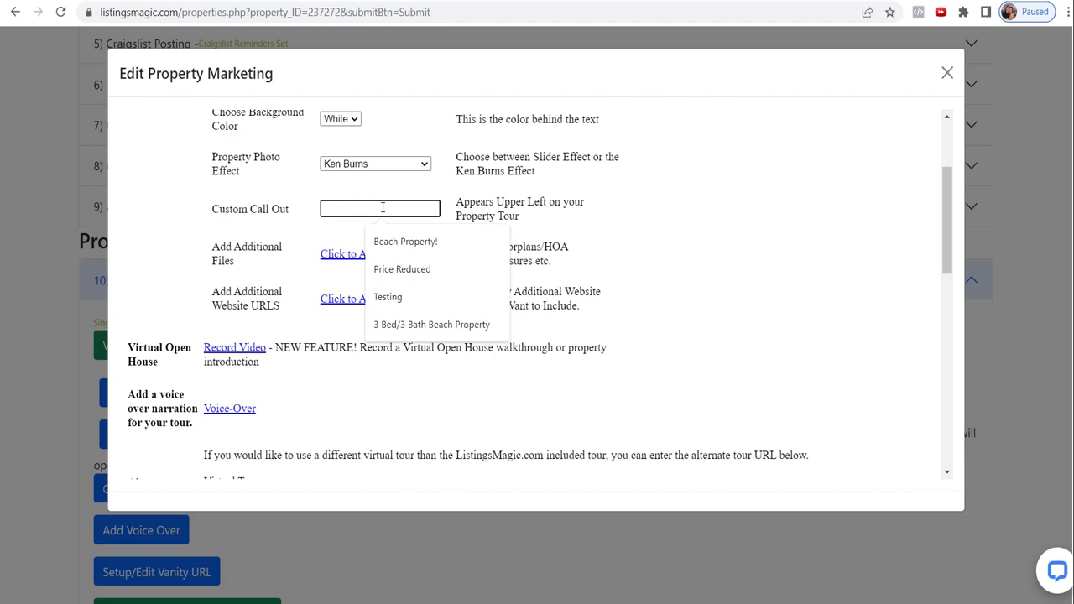
text(Beach Property)
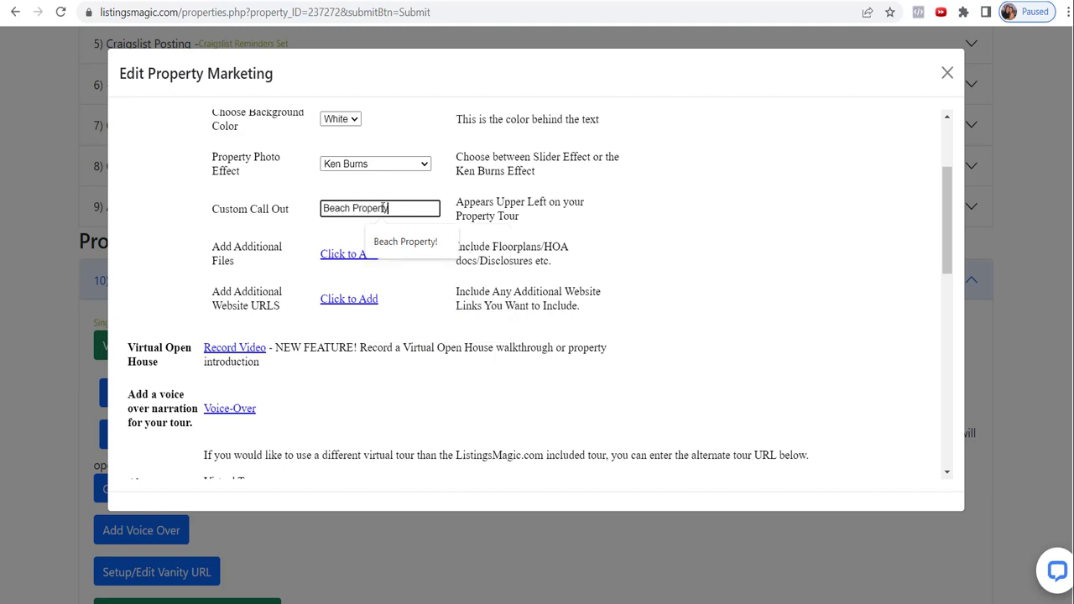
text(!)
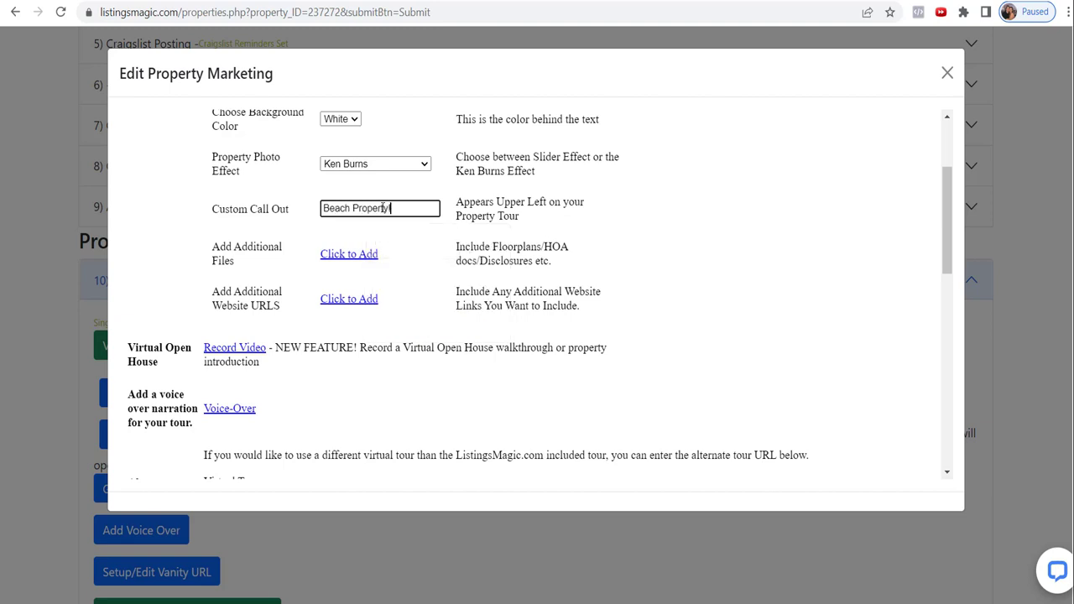
Start adding an additional file to the property and choose soldcardsample.pdf from the Downloads folder
click(346, 258)
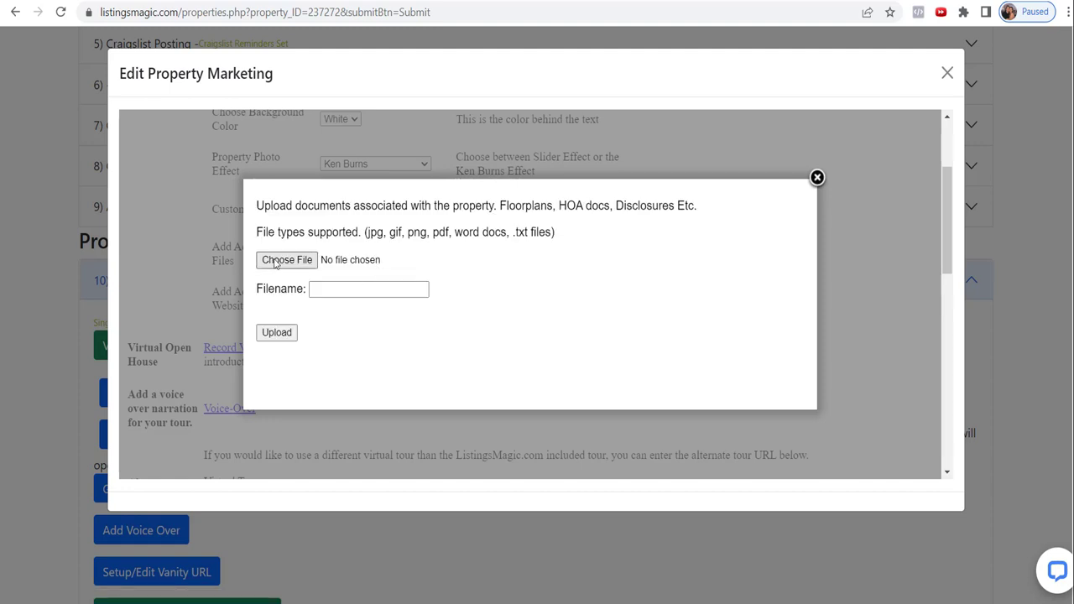
click(286, 261)
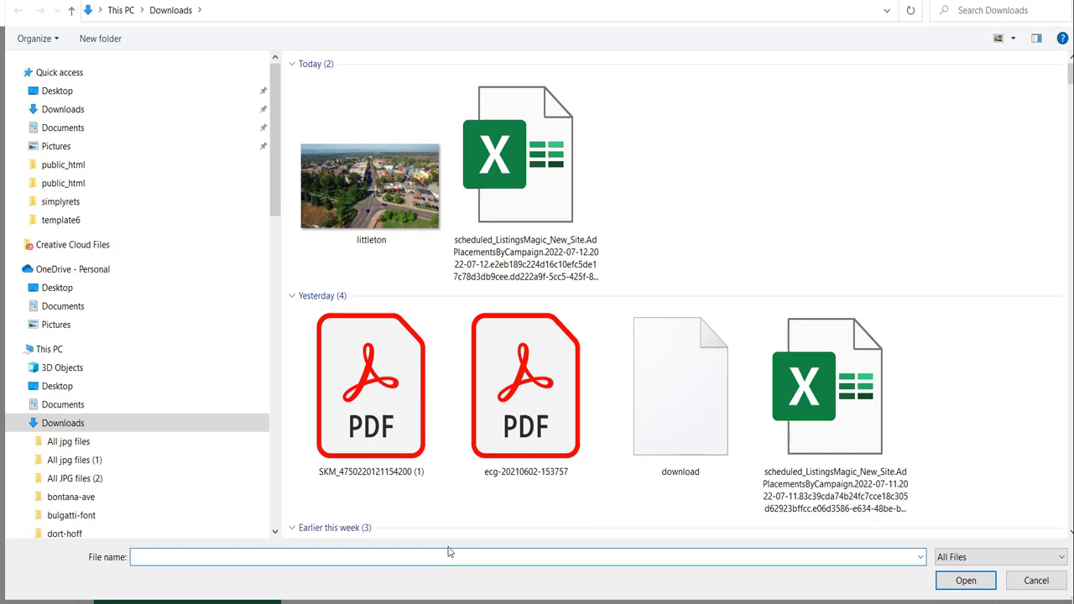
text(*)
scroll(677, 470, down, 10)
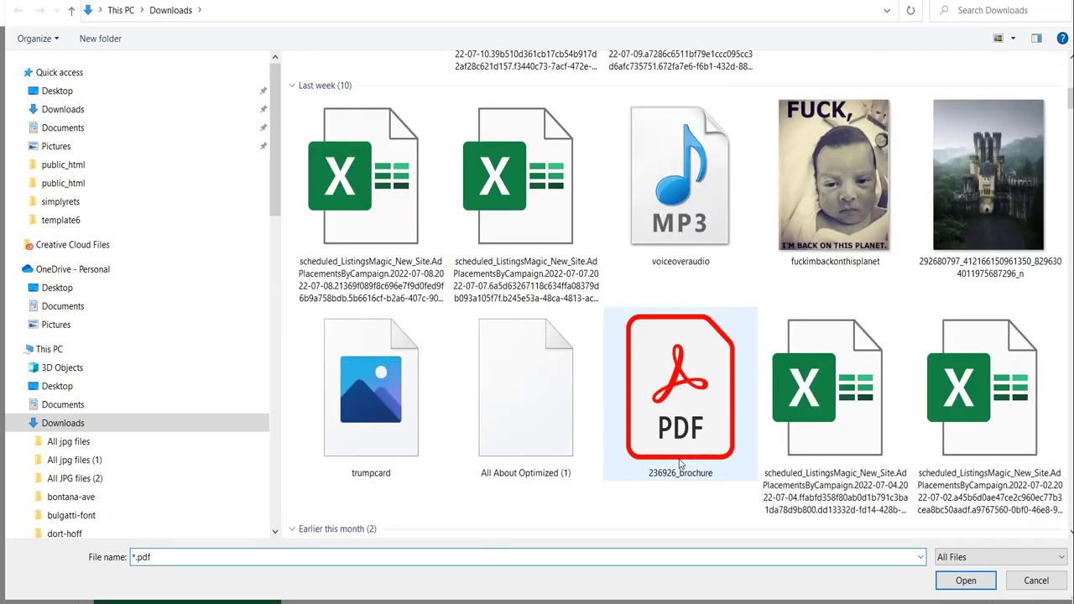
scroll(706, 444, up, 10)
scroll(671, 449, down, 10)
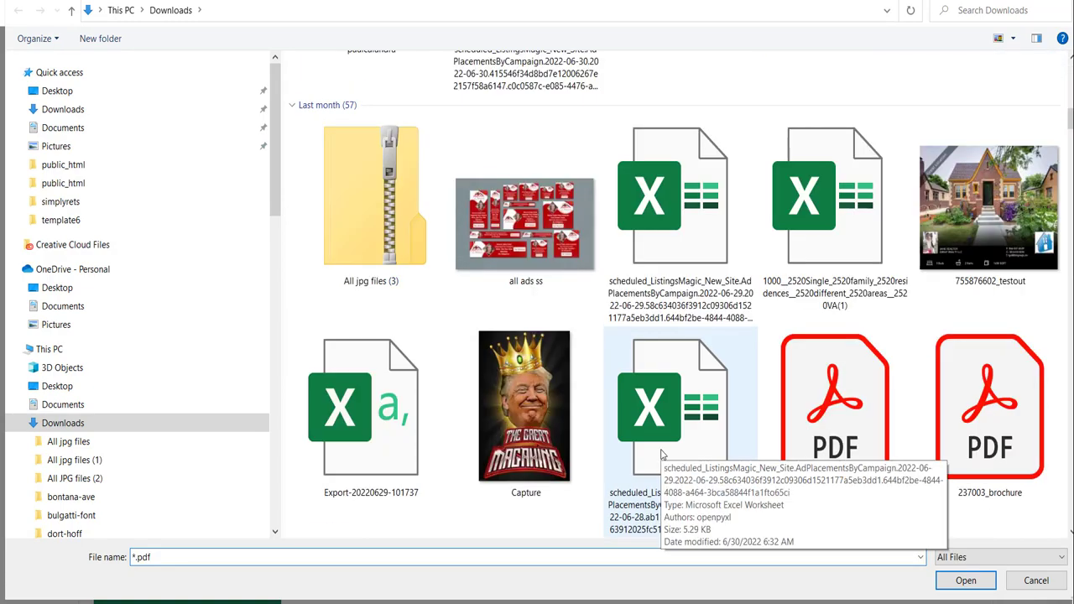
scroll(662, 454, down, 5)
scroll(655, 458, down, 5)
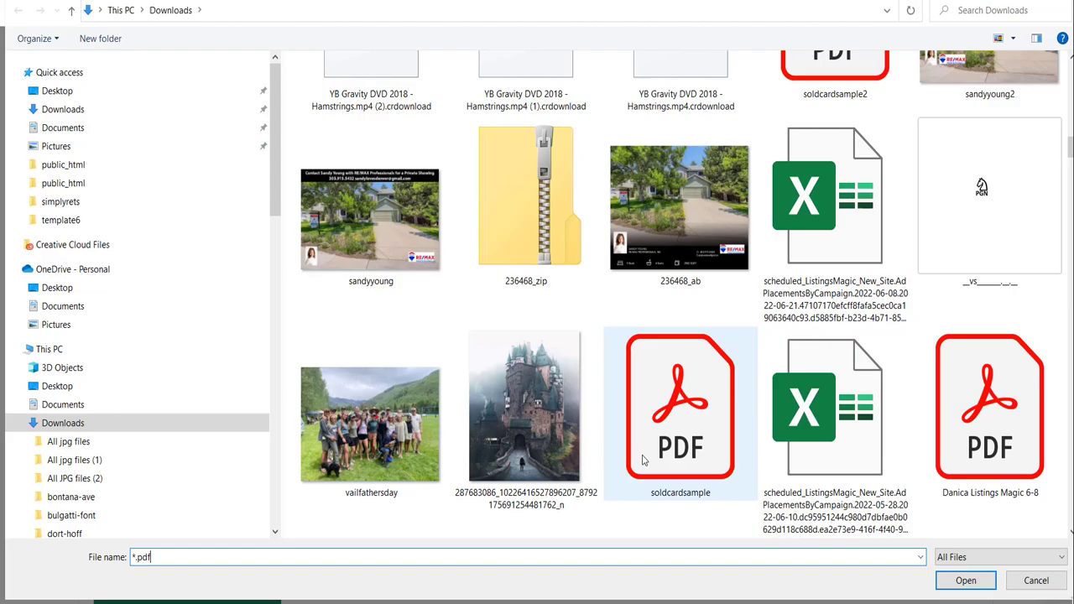
double_click(687, 410)
Name the chosen document "Floor Plans", upload it and close the upload dialog
click(355, 292)
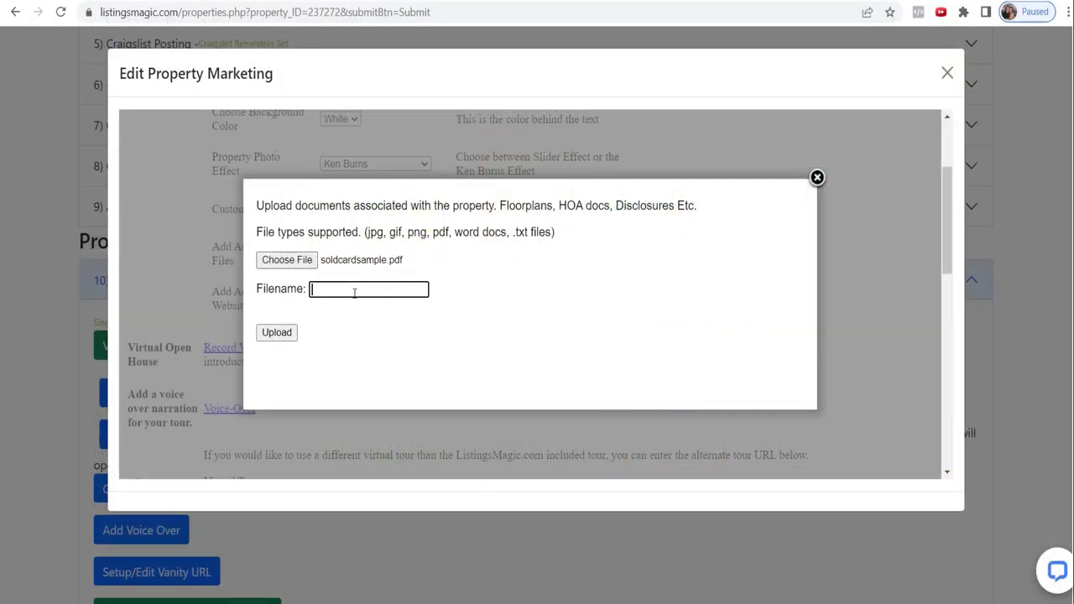
text(Floor Plans)
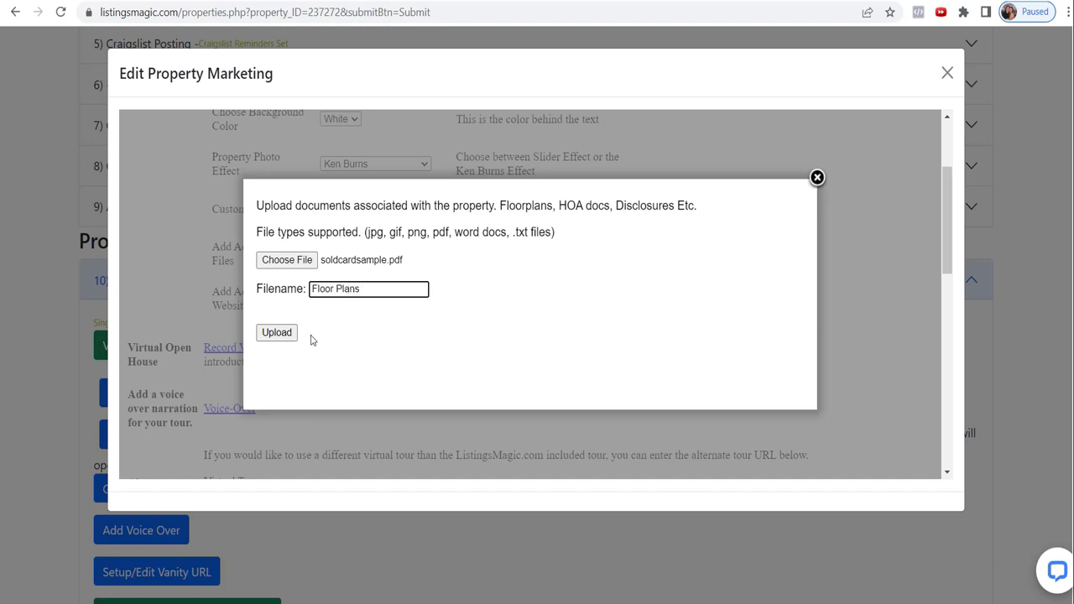
click(277, 333)
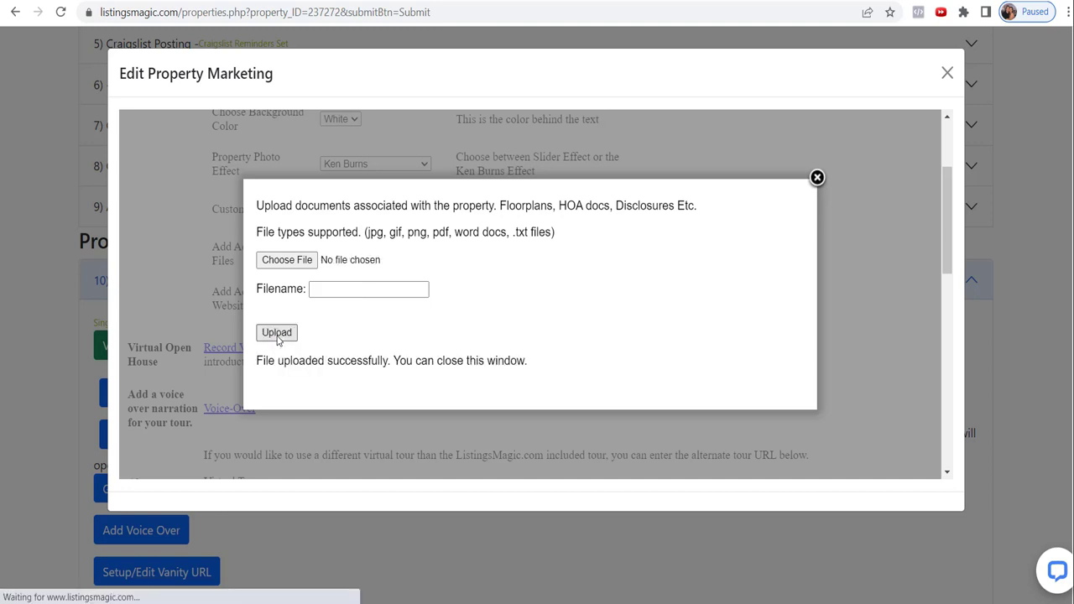
click(816, 178)
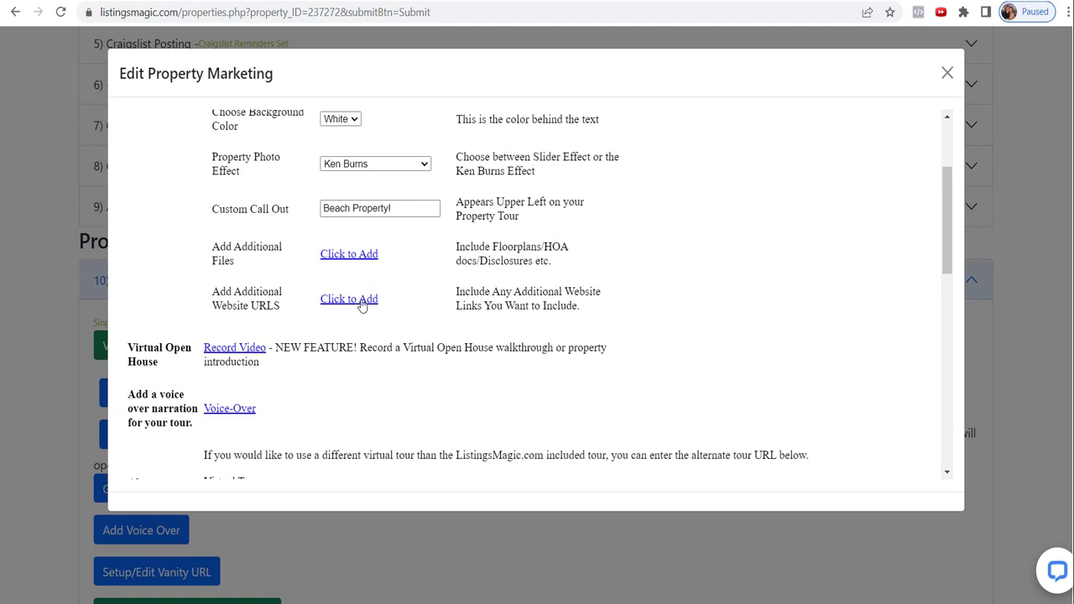
Open the form for adding an additional website URL, ready for entering the website name
click(349, 299)
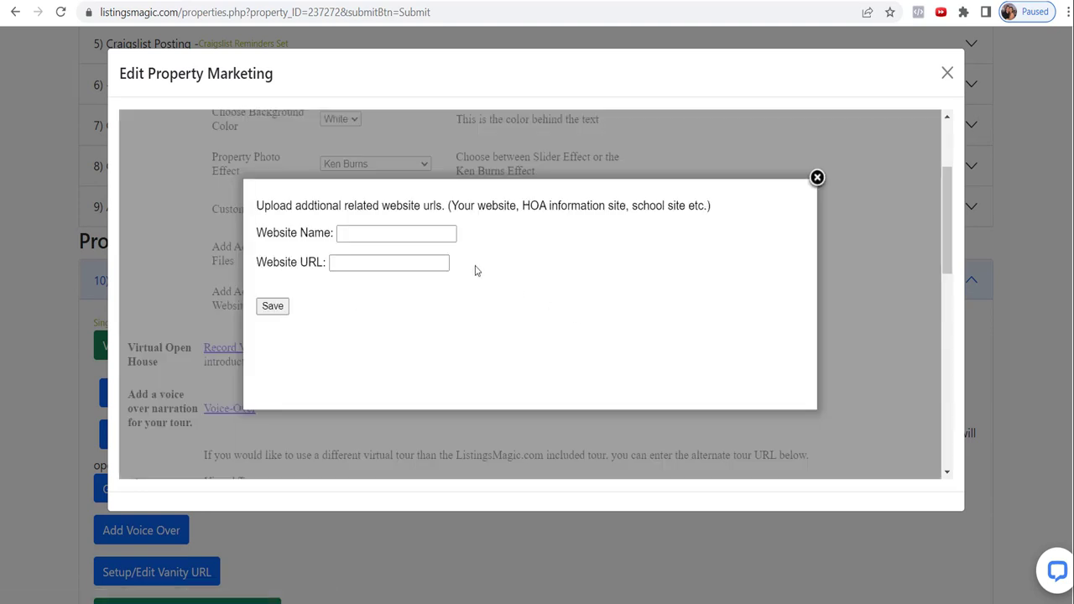
click(364, 237)
key(ctrl+t)
click(800, 10)
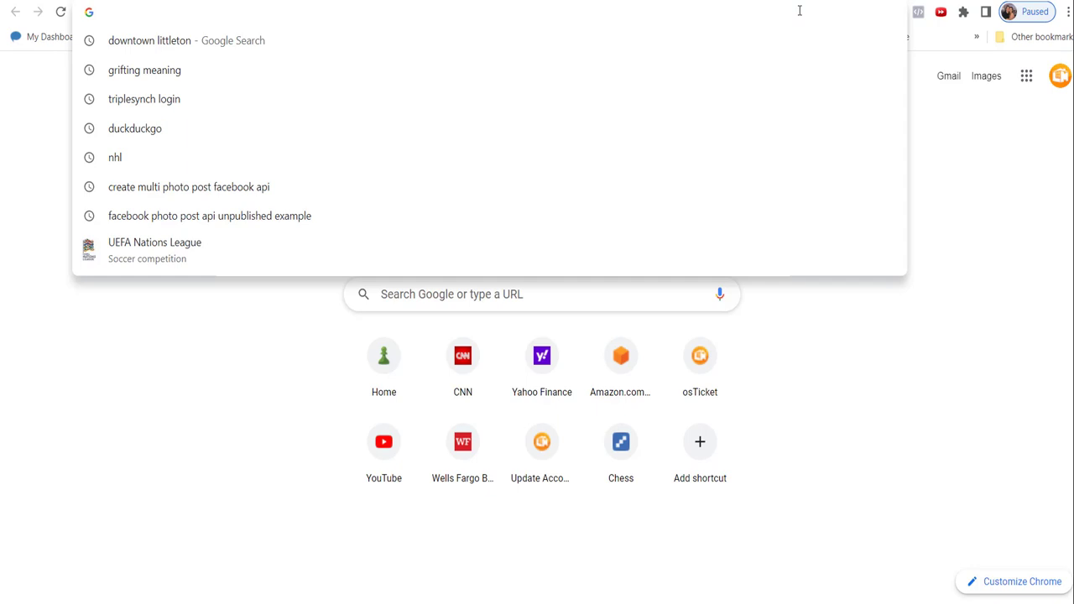
click(39, 2)
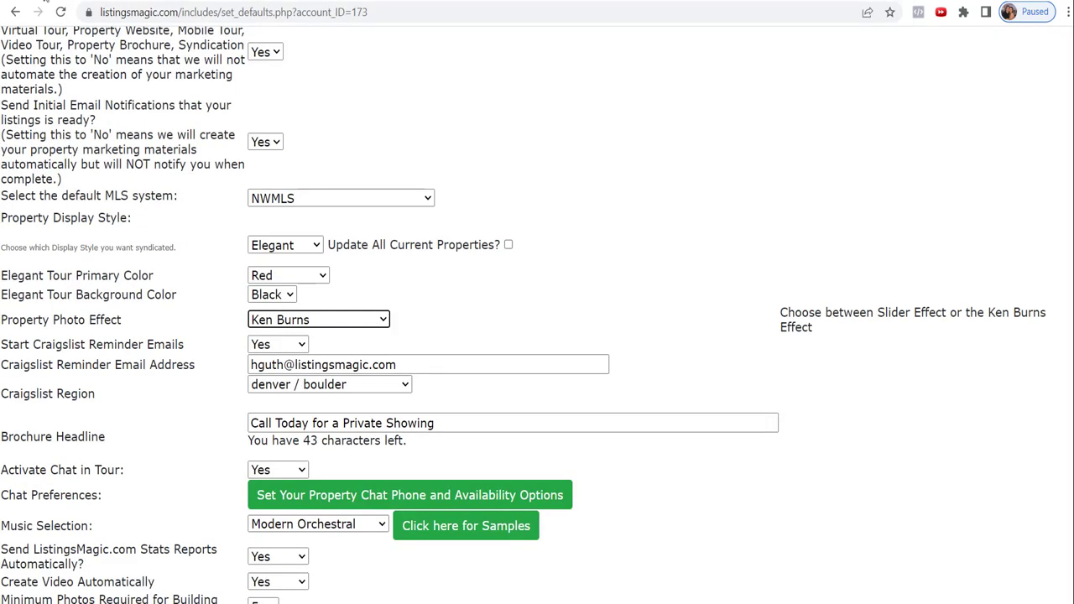
click(48, 4)
click(354, 233)
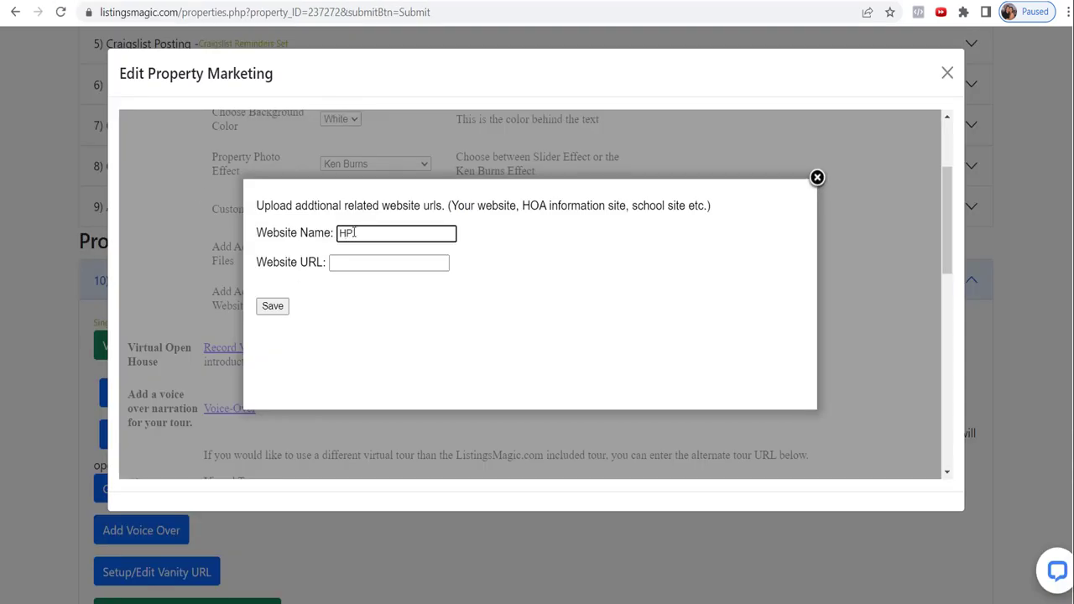
text(HOA Website)
key(Tab)
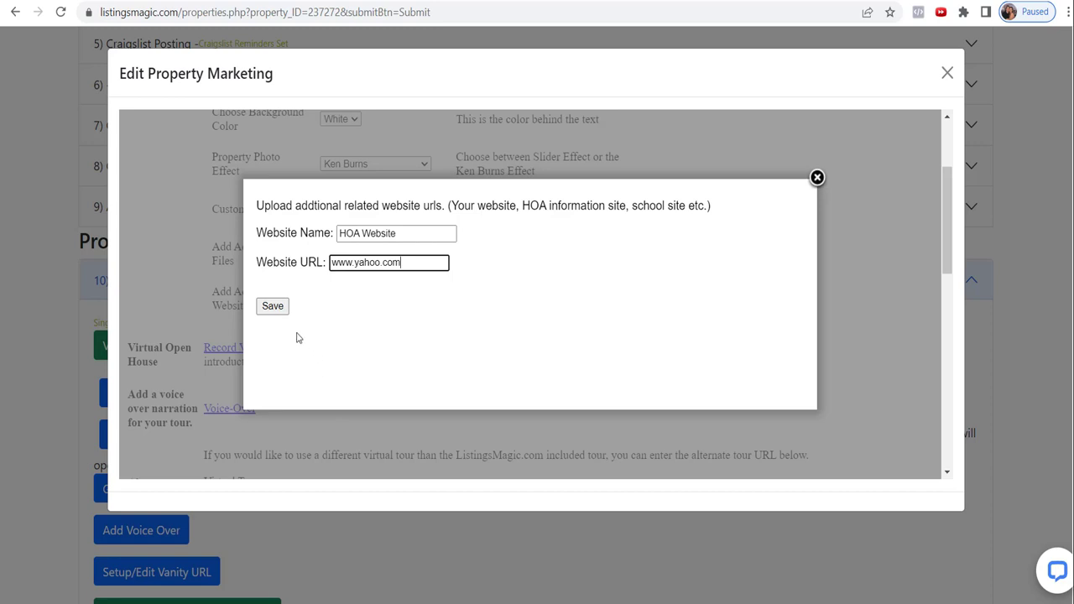
click(273, 306)
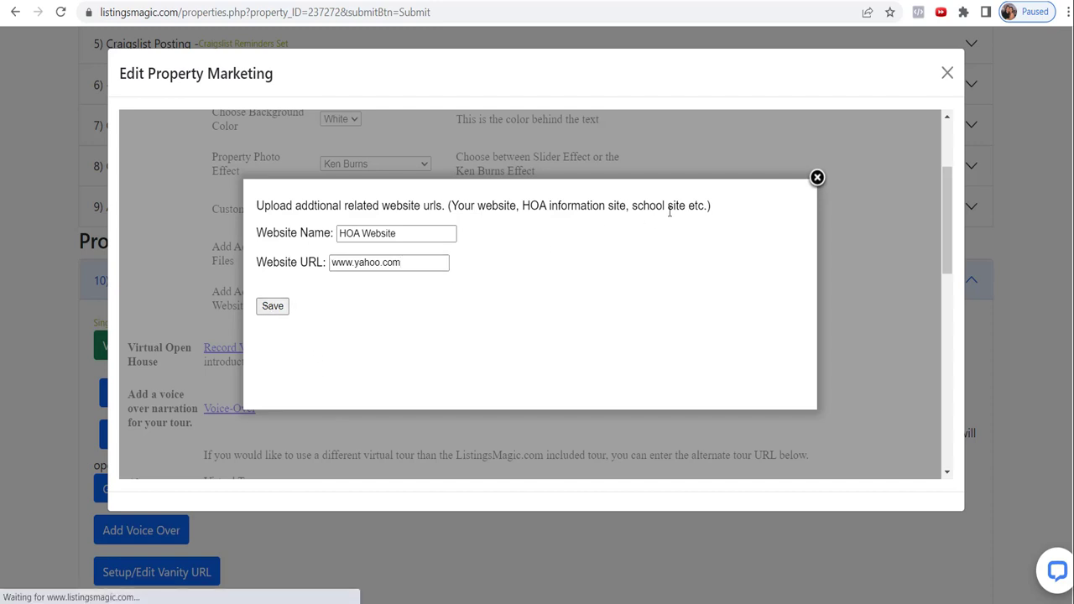
click(817, 179)
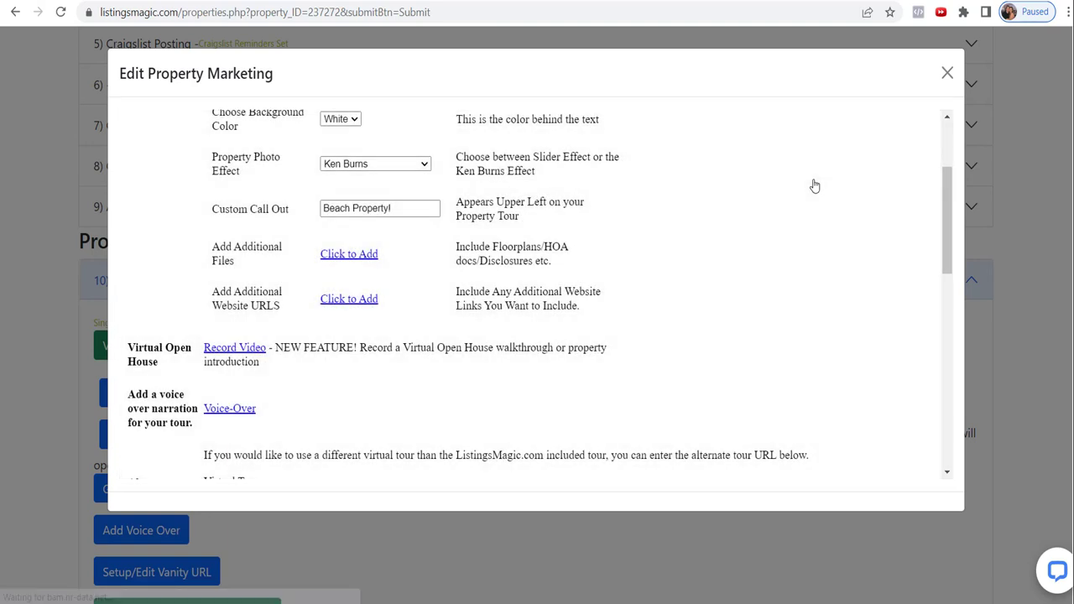
scroll(540, 293, down, 1)
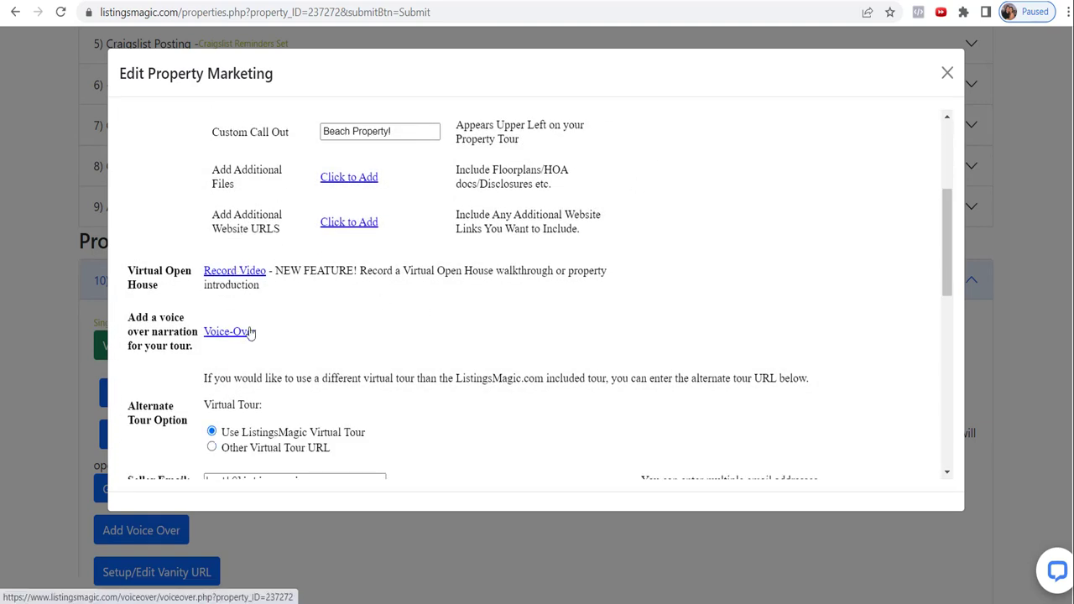
Find the custom YouTube video setting, switch to YouTube, pause the ListingsMagic intro video and copy its link without the playlist part
scroll(525, 314, down, 3)
scroll(524, 312, down, 6)
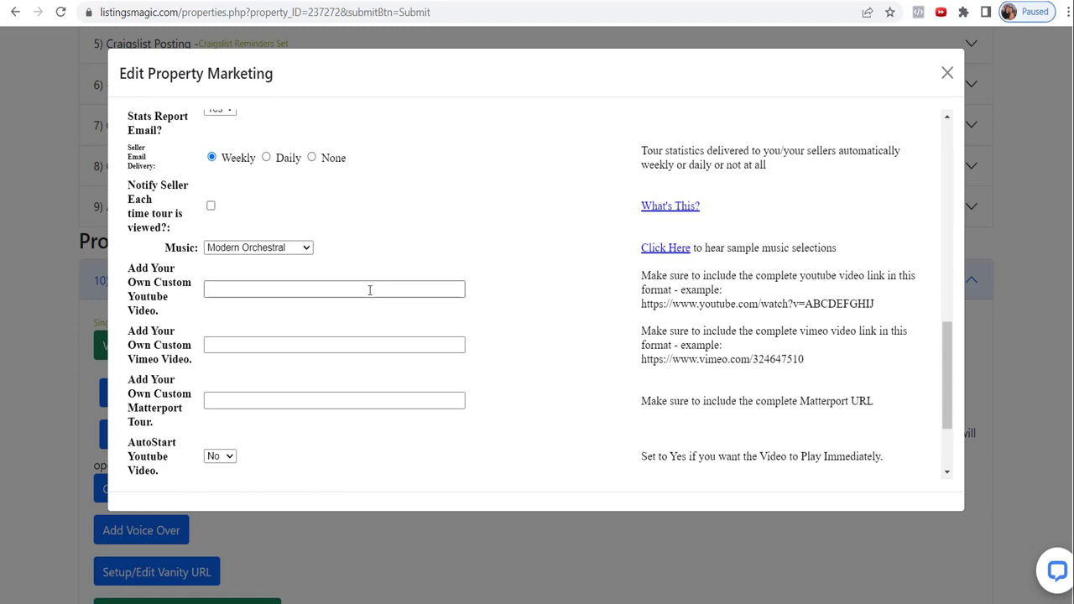
click(837, 0)
click(814, 0)
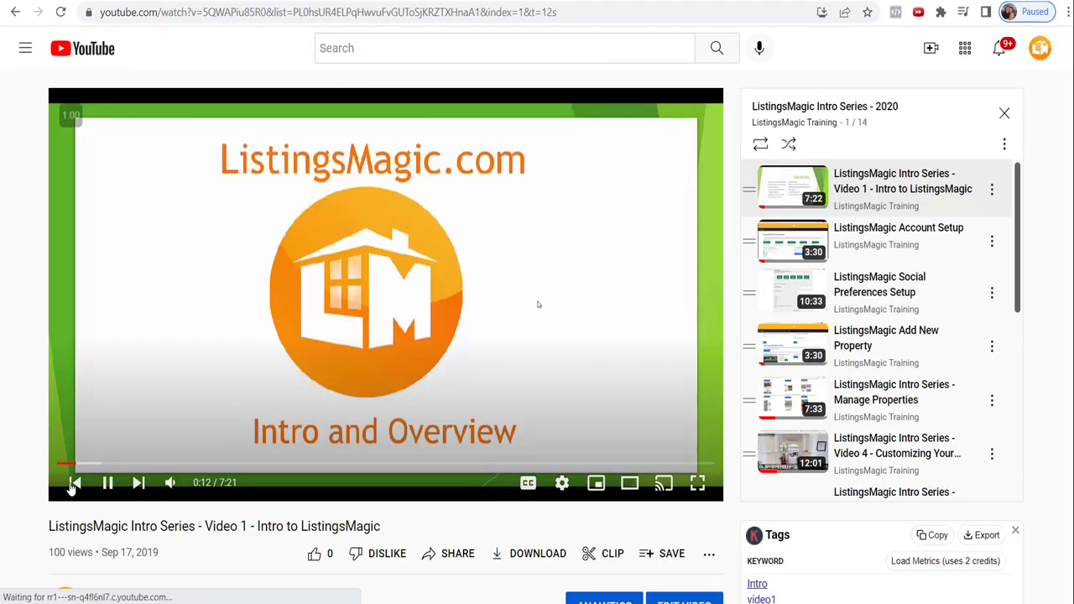
click(107, 483)
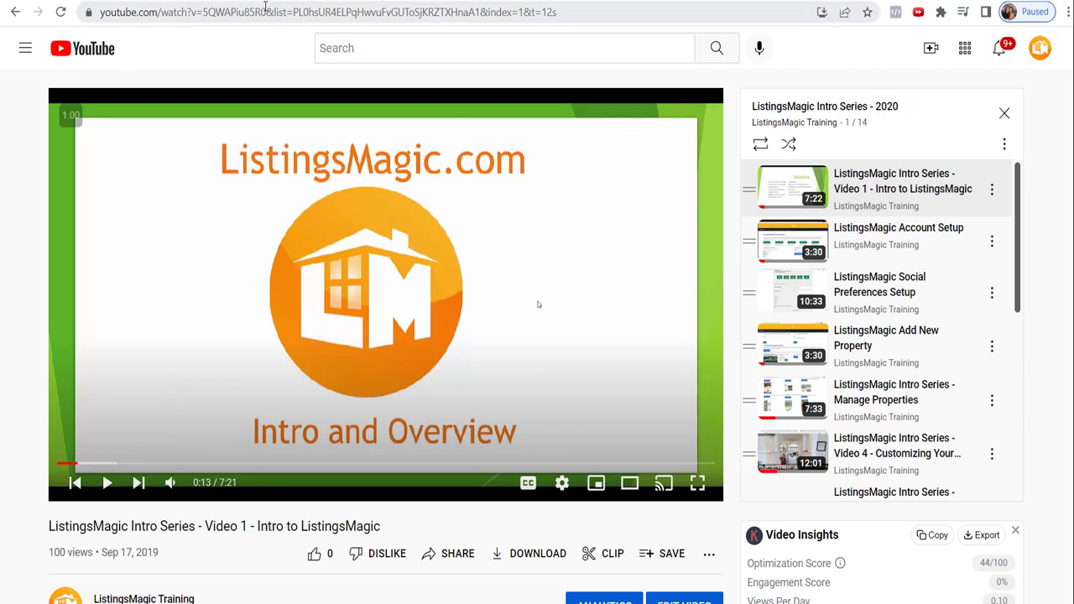
drag(265, 11, 28, 31)
key(ctrl+c)
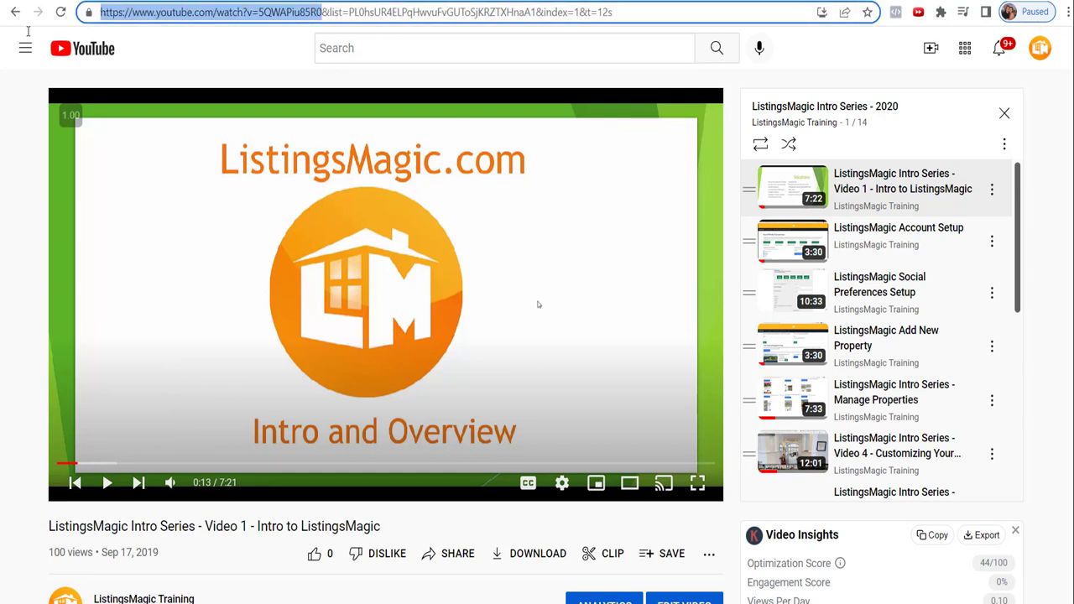
click(38, 2)
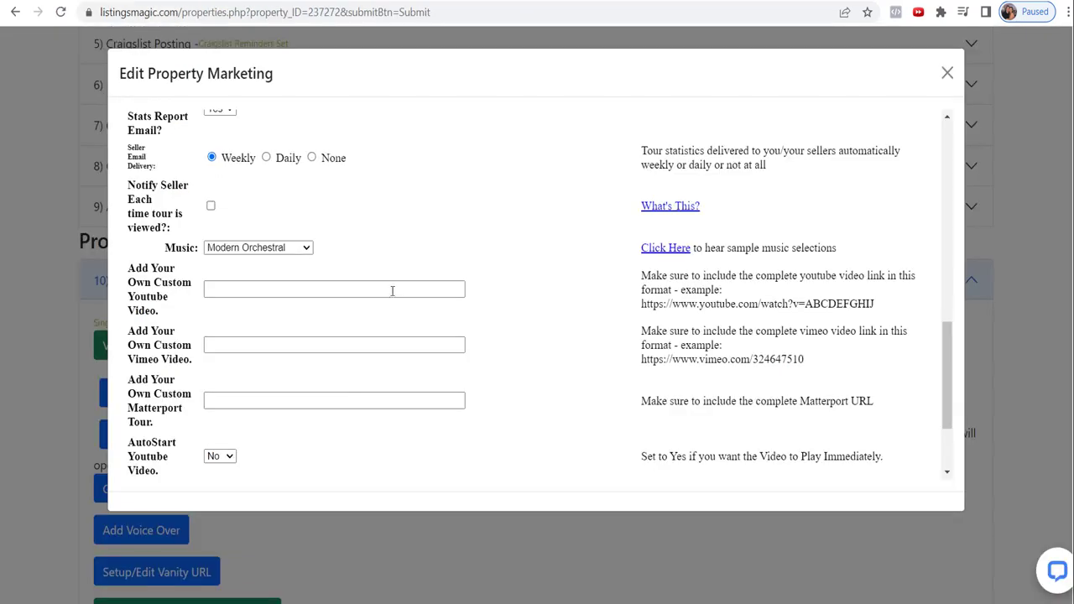
click(60, 3)
click(241, 295)
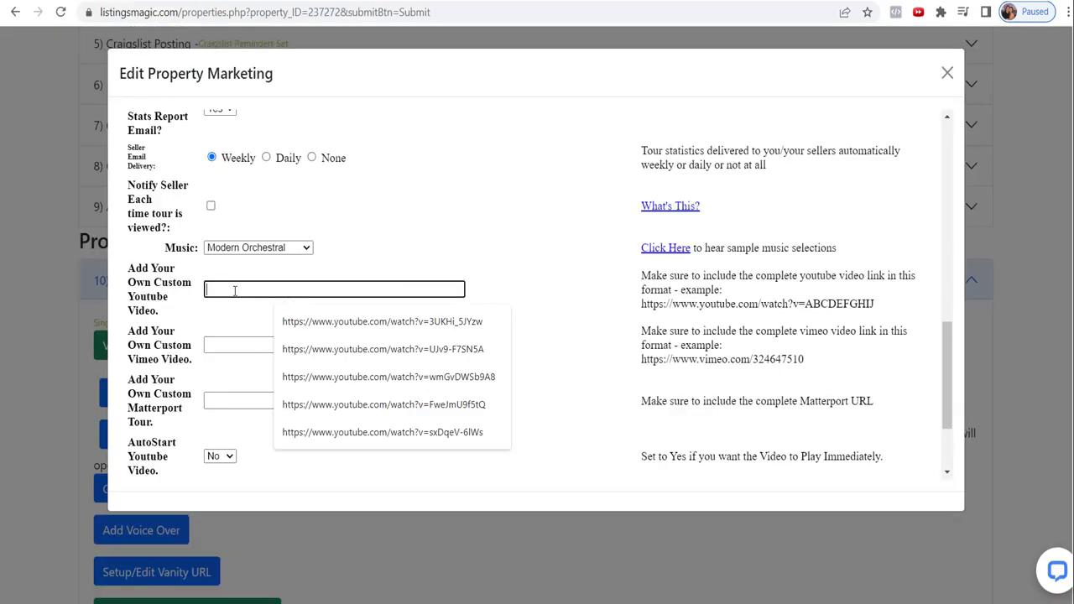
key(ctrl+v)
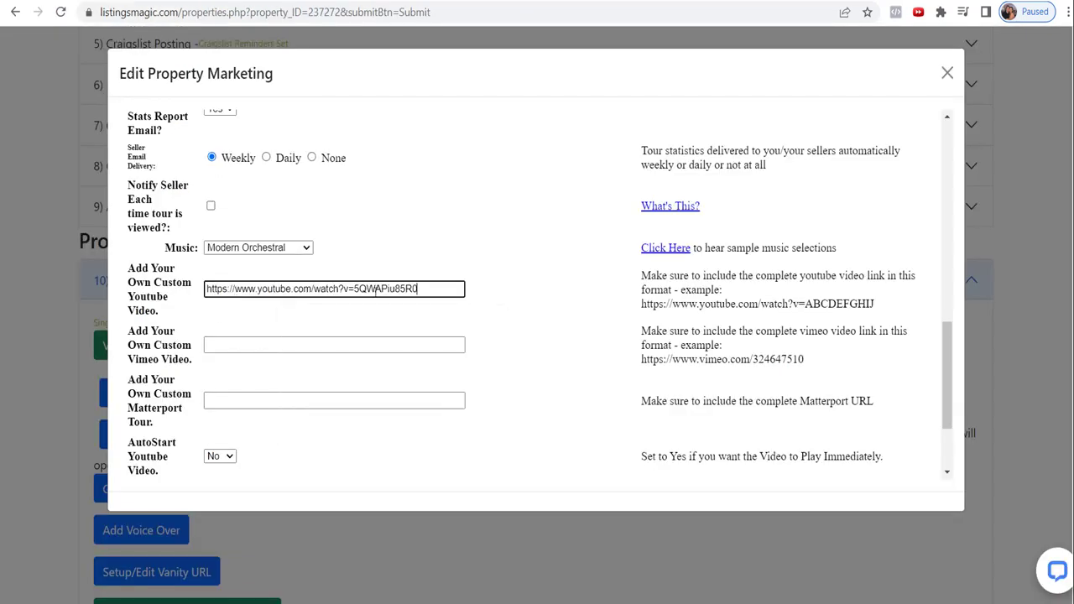
click(242, 400)
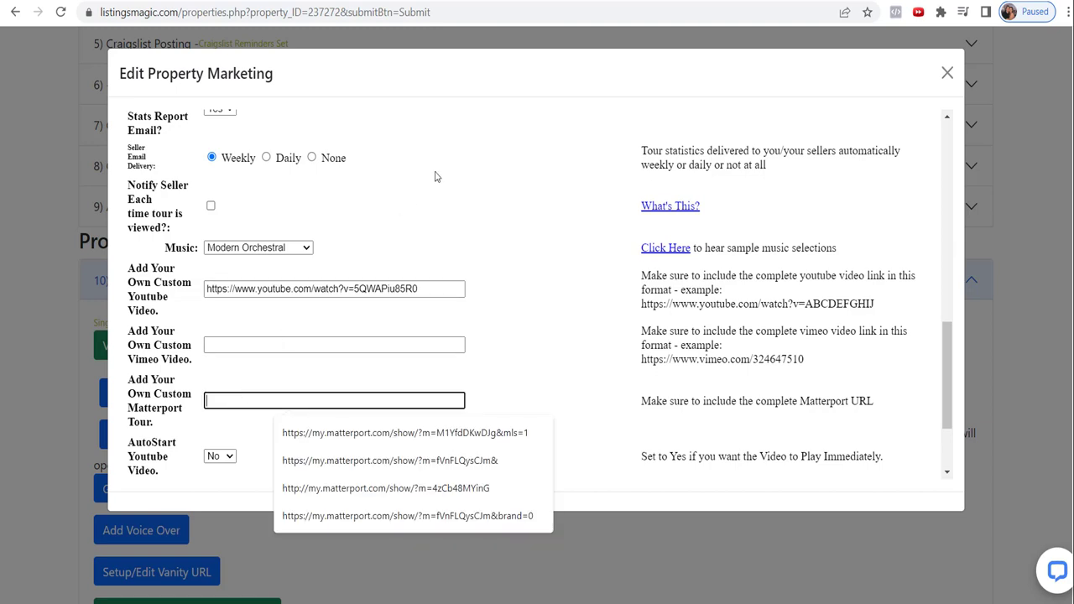
click(437, 144)
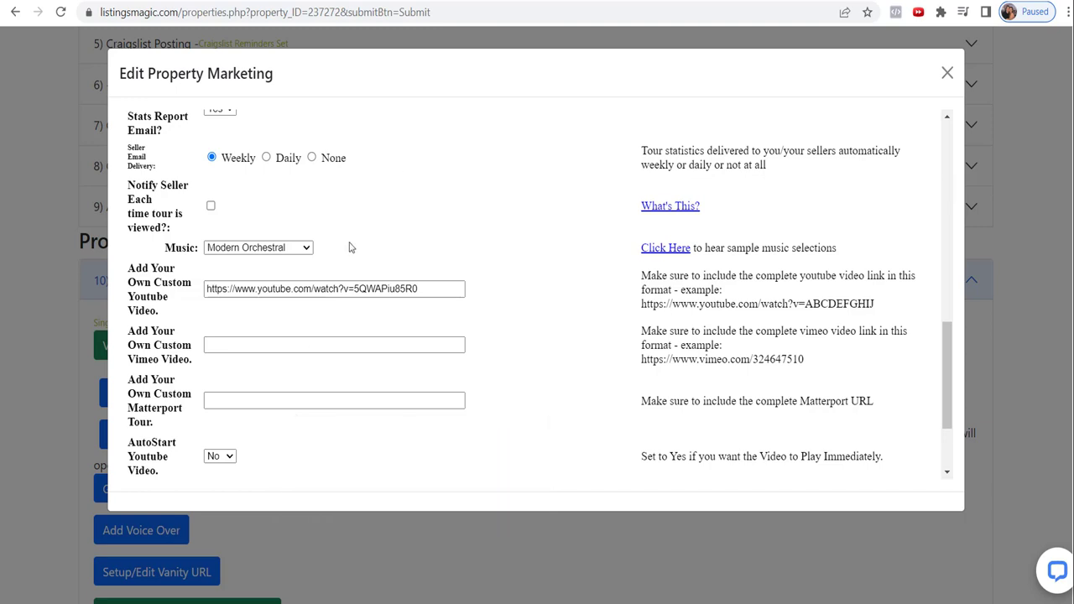
click(263, 402)
text(https://my.matterport.com/show/?m=z76WrSfP8pq)
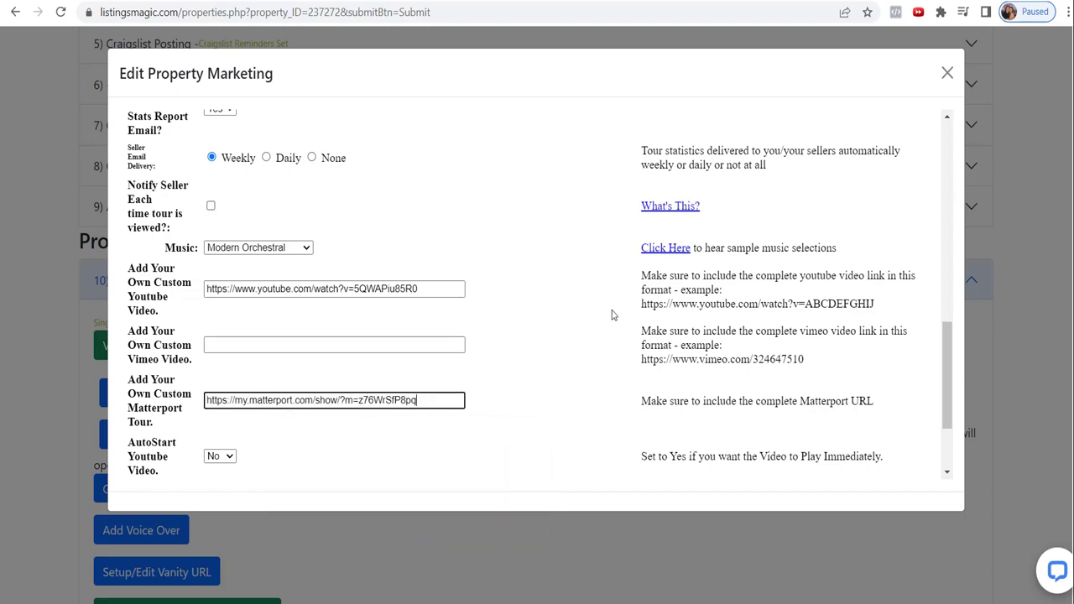
scroll(612, 314, down, 3)
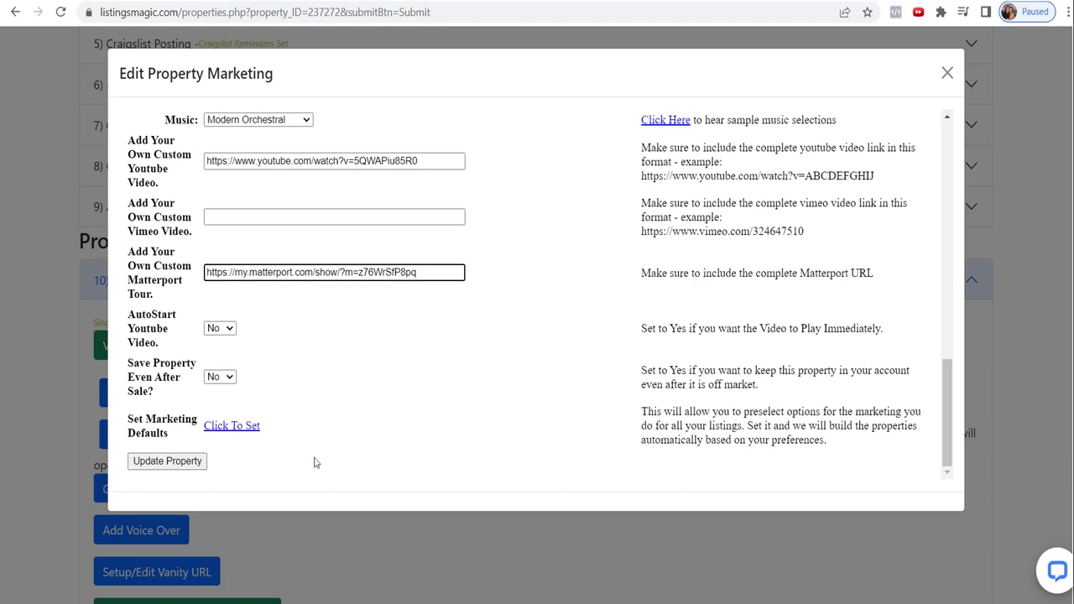
click(163, 466)
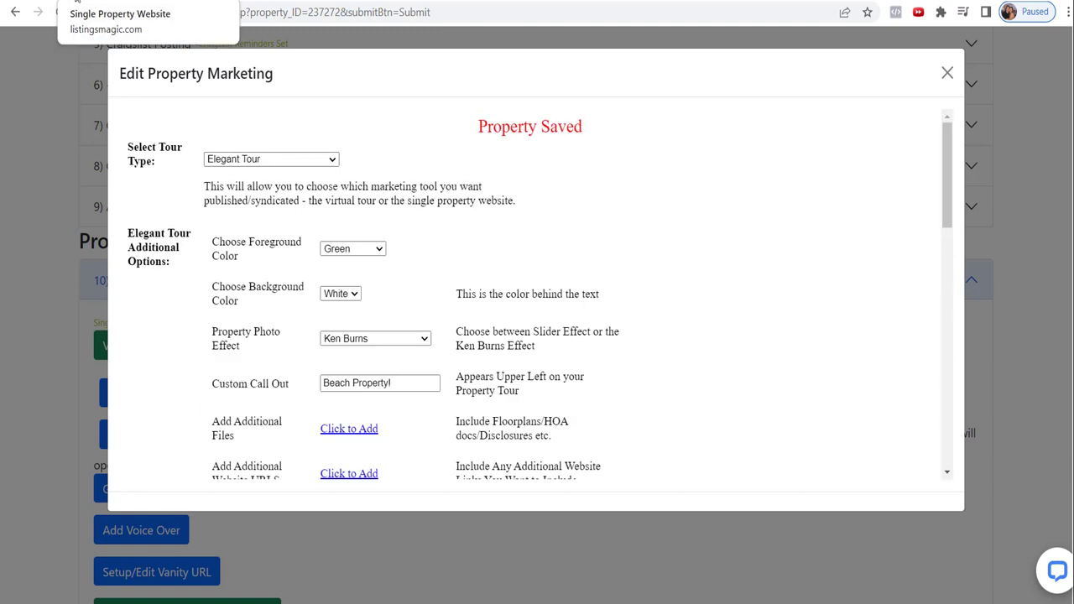
Switch to the property's tour page, examine its call out, overview, 3D tour and videos, and close the chat popup
click(76, 3)
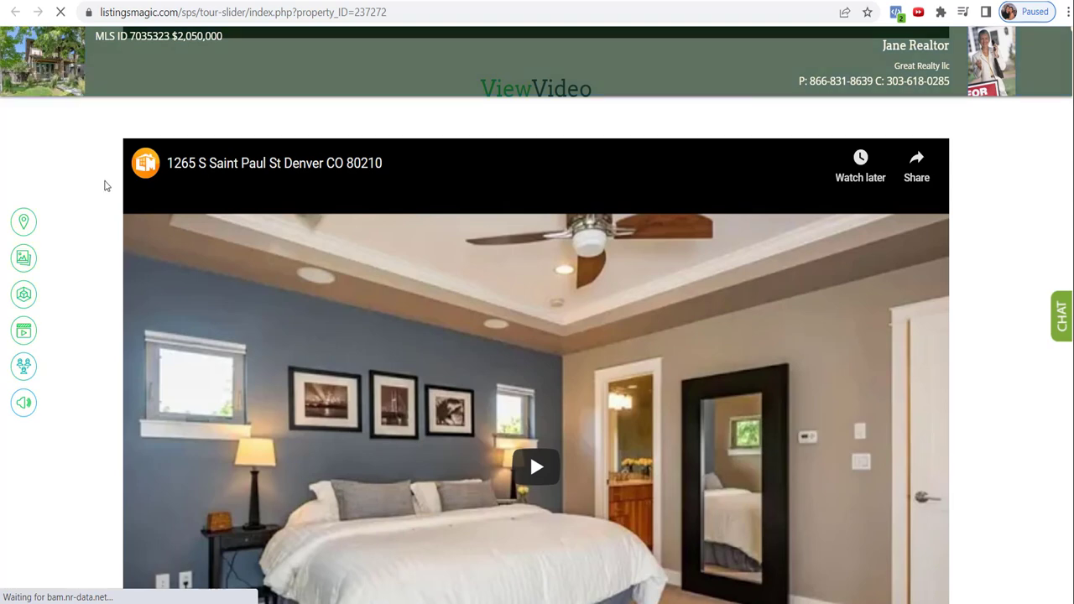
scroll(94, 208, up, 6)
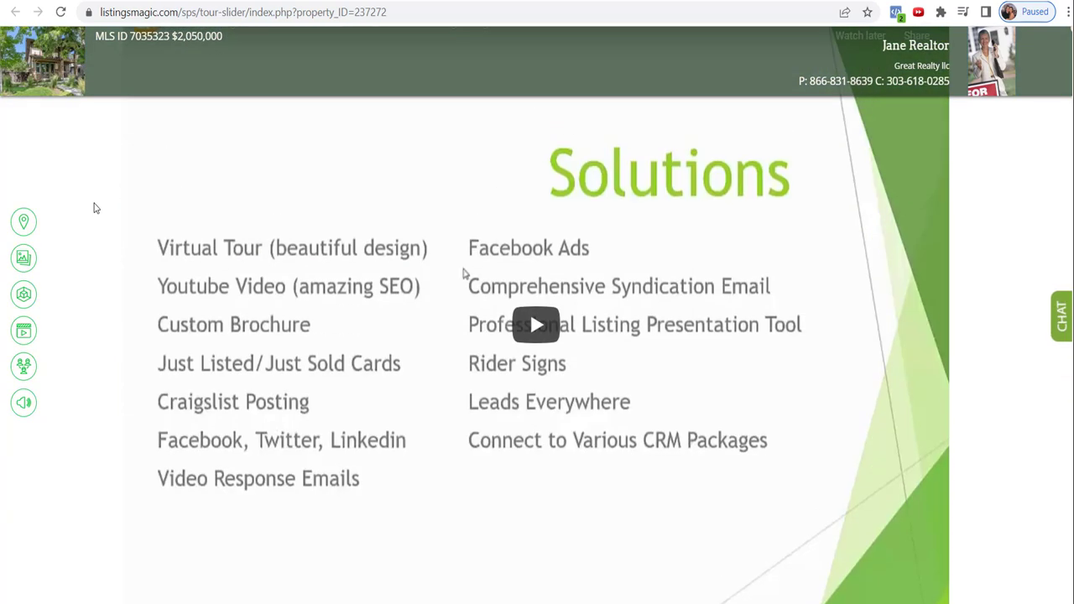
scroll(1054, 202, up, 5)
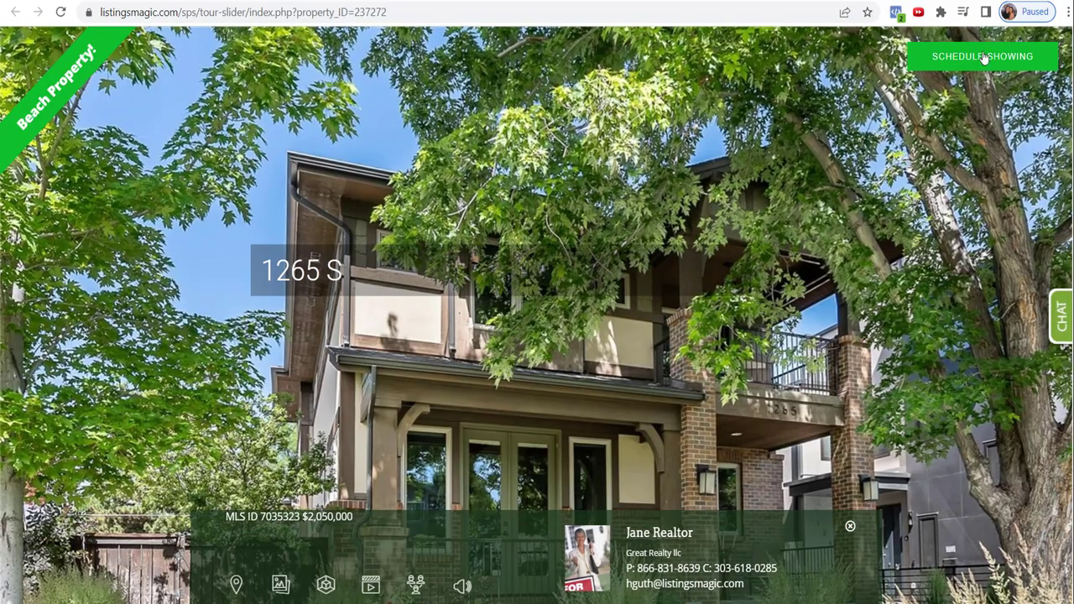
scroll(984, 53, down, 5)
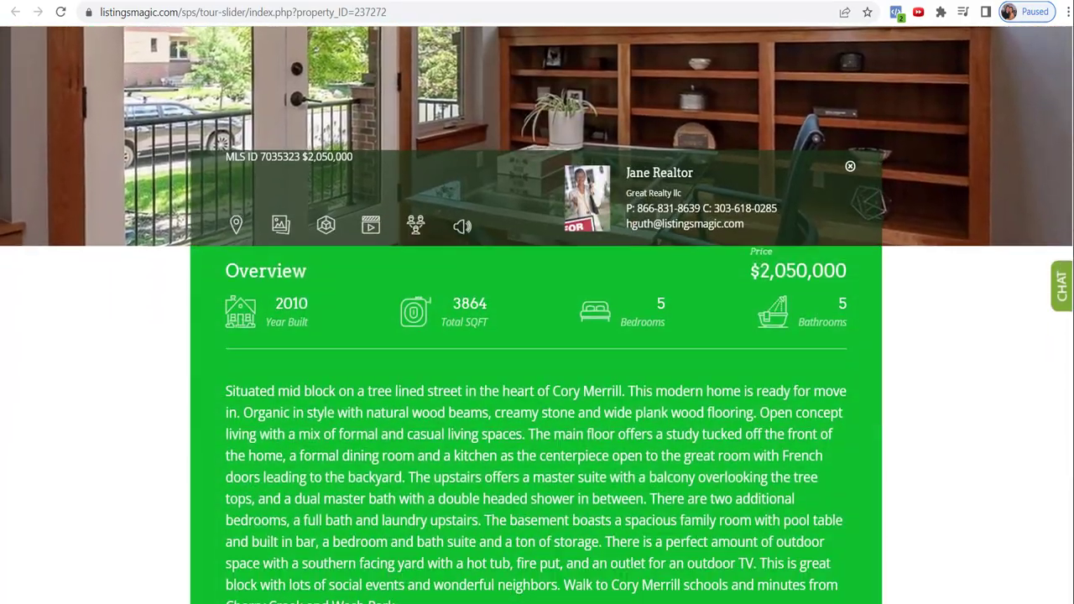
scroll(537, 336, down, 3)
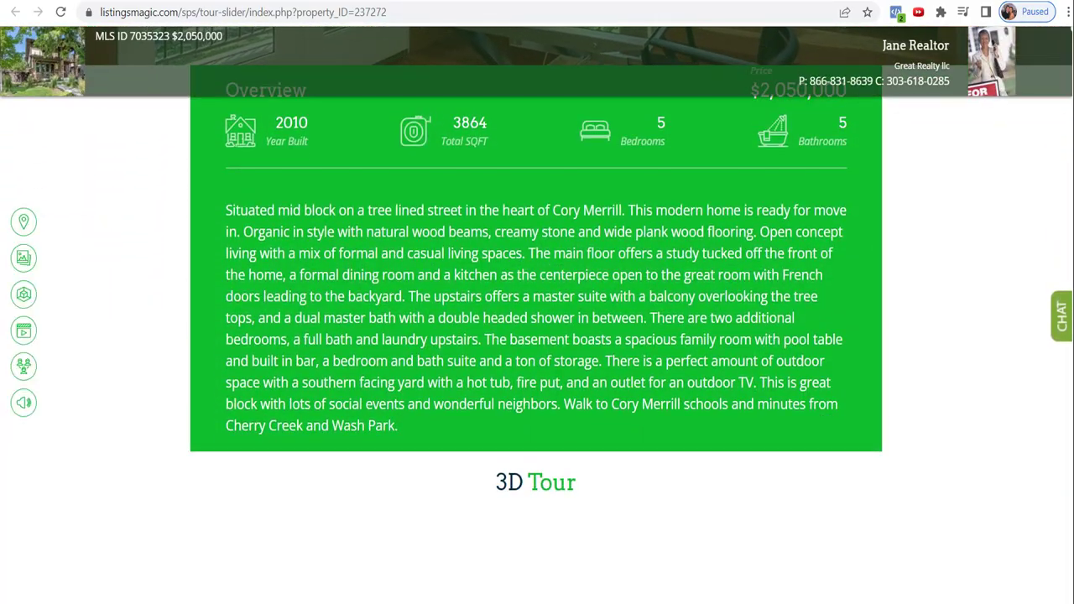
scroll(538, 336, down, 4)
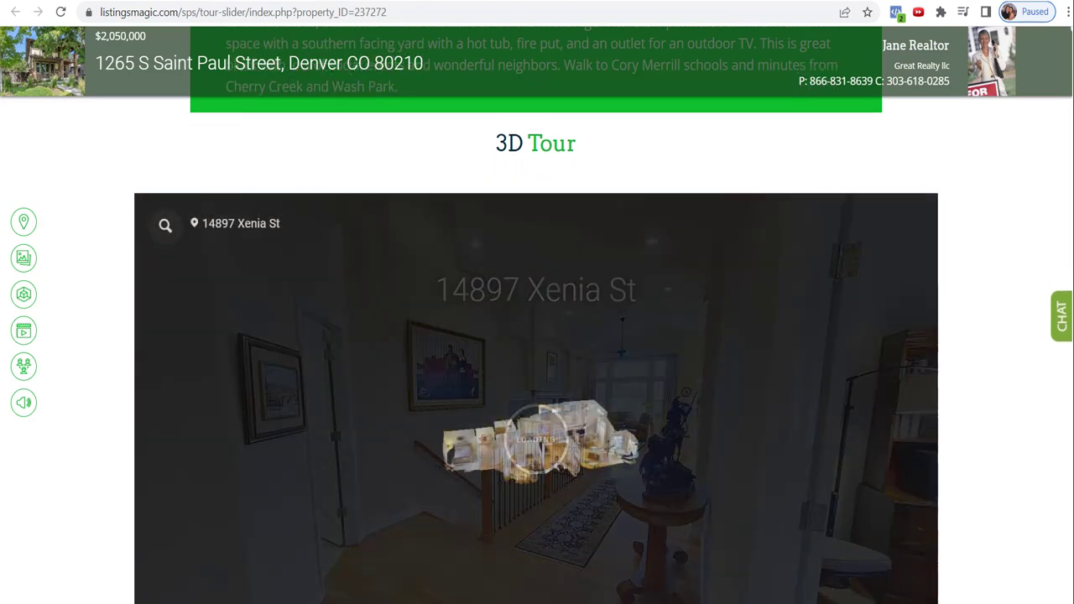
scroll(1069, 176, down, 6)
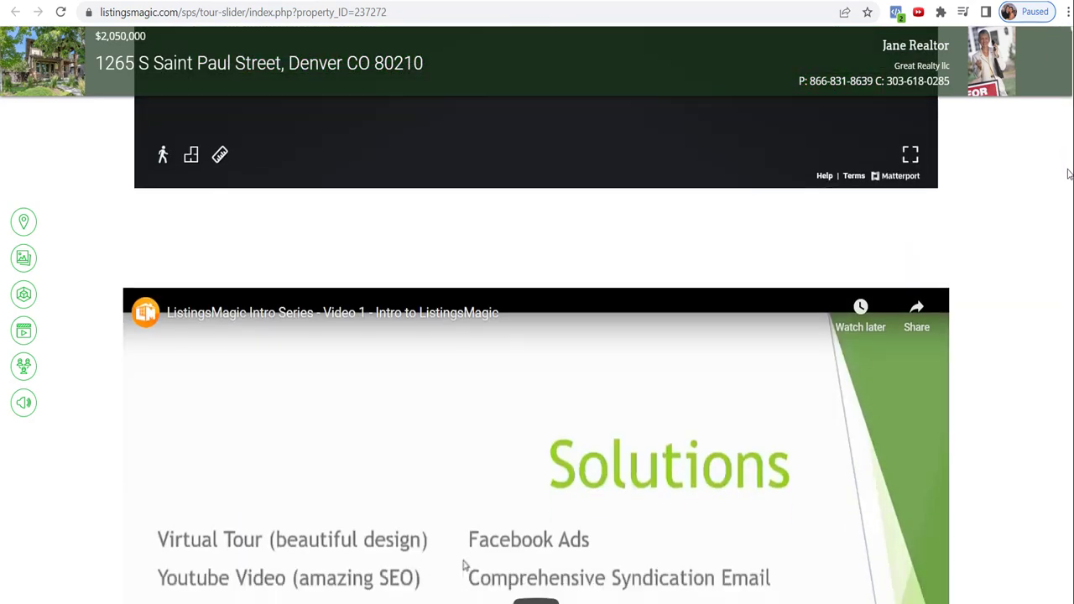
scroll(1068, 176, down, 6)
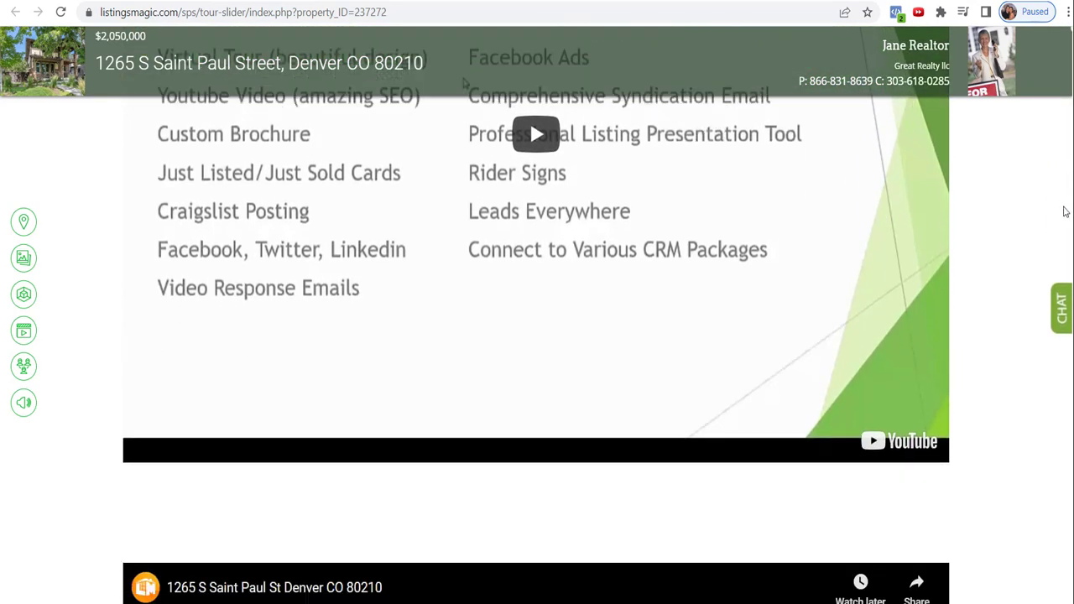
scroll(1060, 235, down, 10)
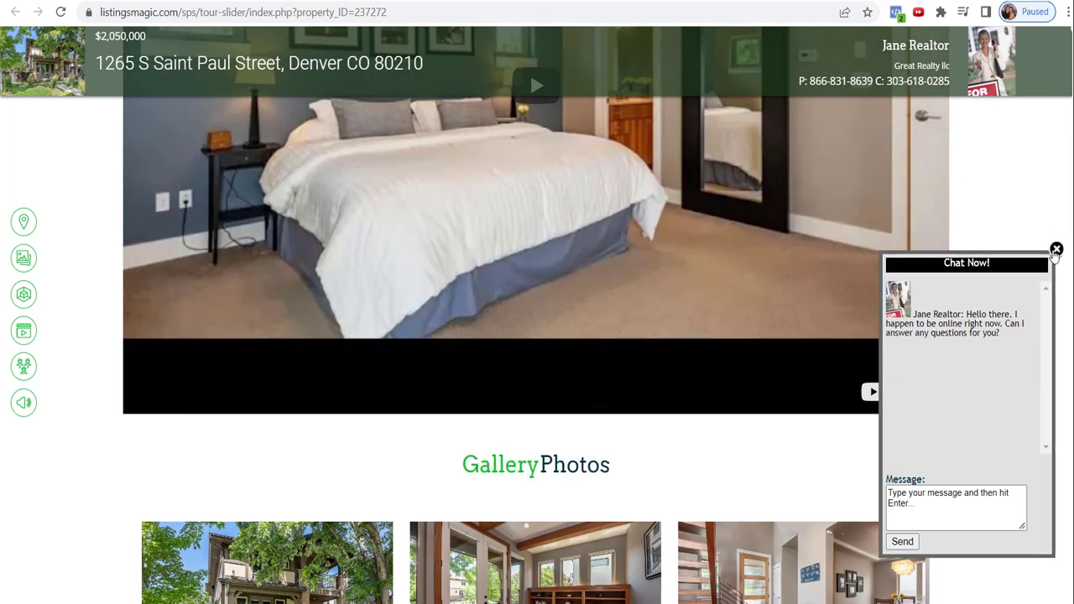
click(1056, 249)
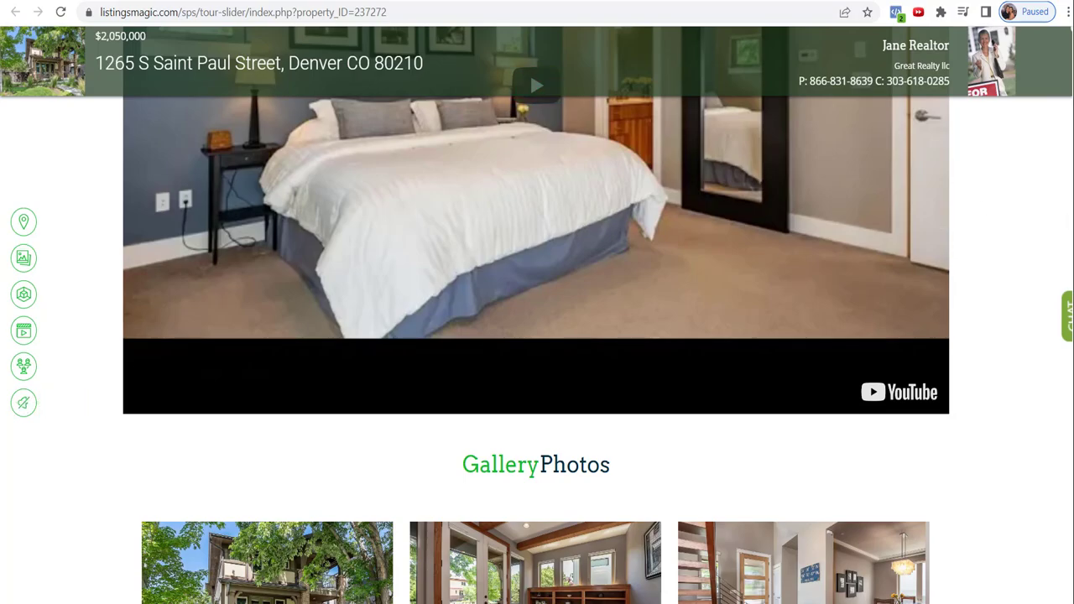
Examine the tour's photo gallery and Additional Resources, and return to the start of the tour page
scroll(1066, 209, down, 5)
scroll(1071, 353, down, 15)
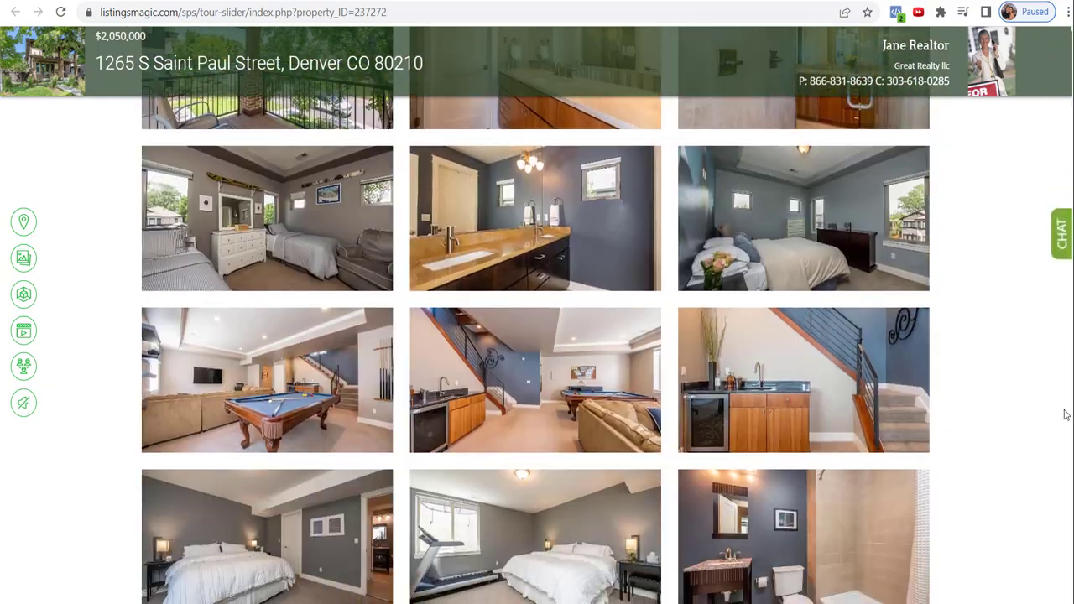
scroll(1070, 353, down, 6)
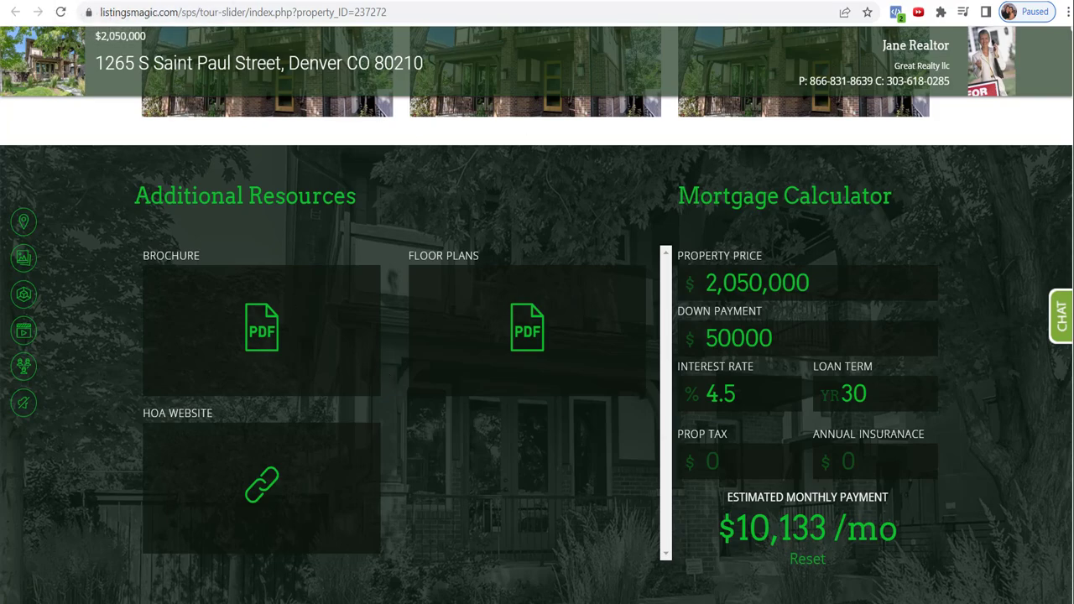
scroll(546, 250, up, 10)
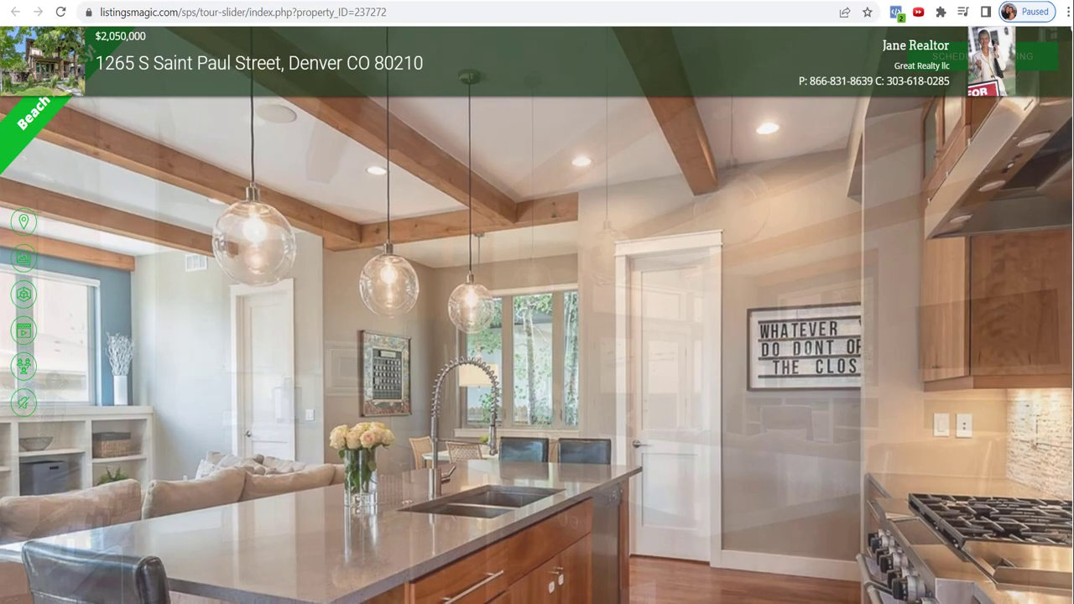